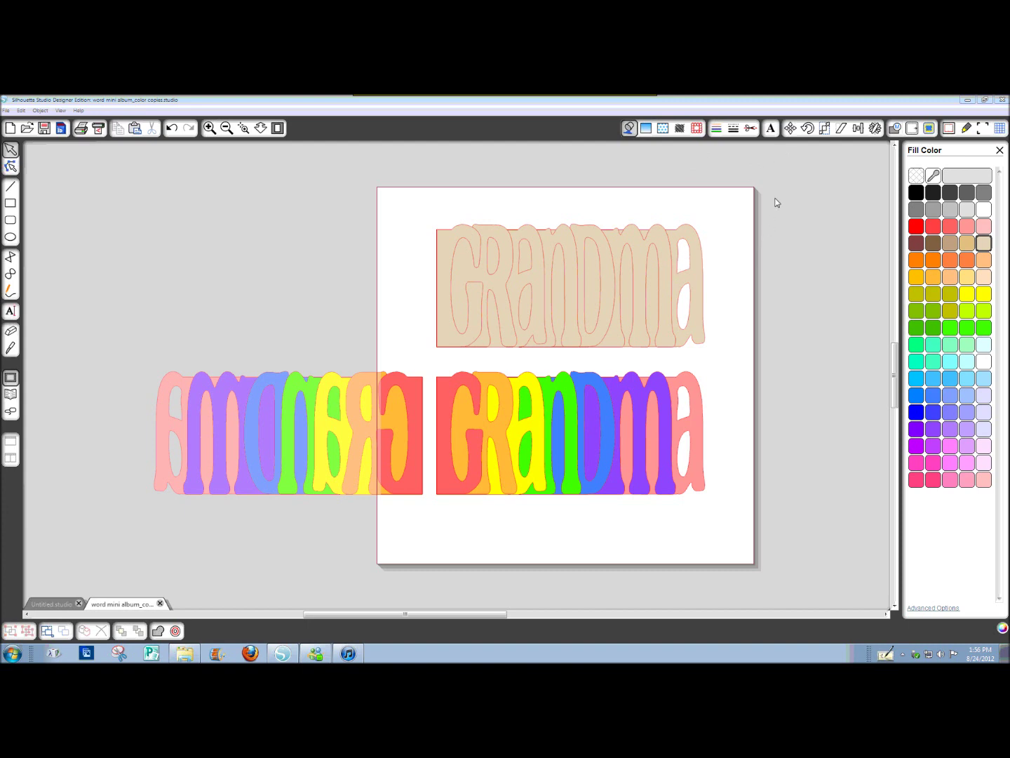
Step: Make the page Letter size, landscape (11 × 8.5 in), then select the tan GRANDMA design
left_click(982, 128)
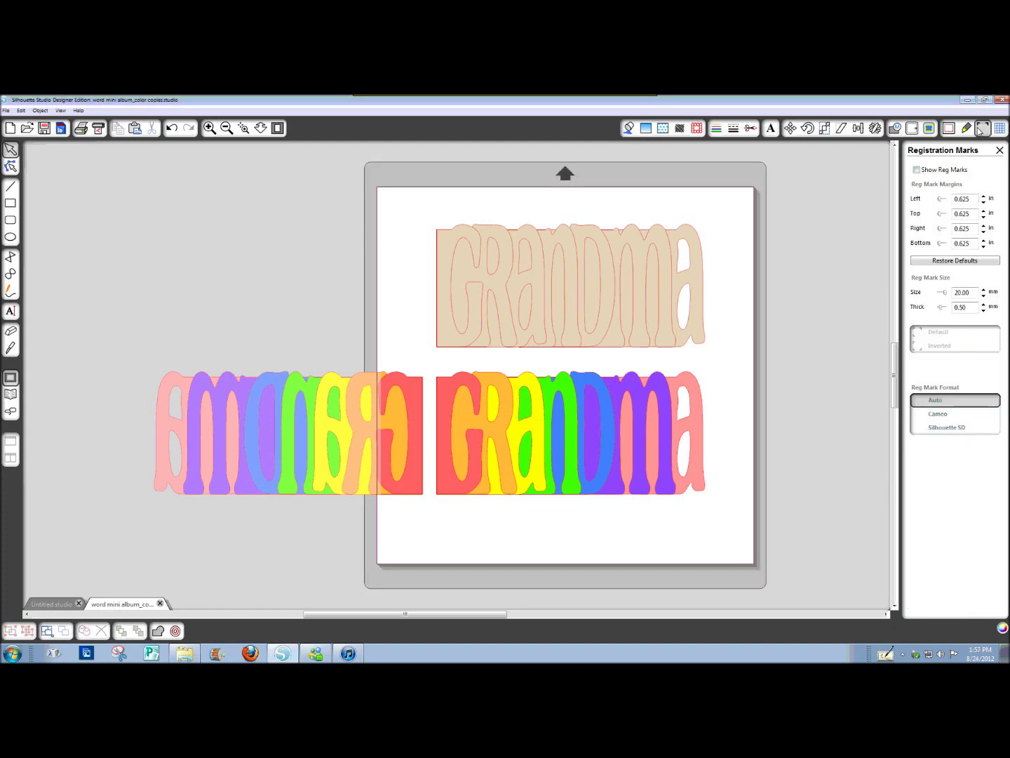
left_click(951, 130)
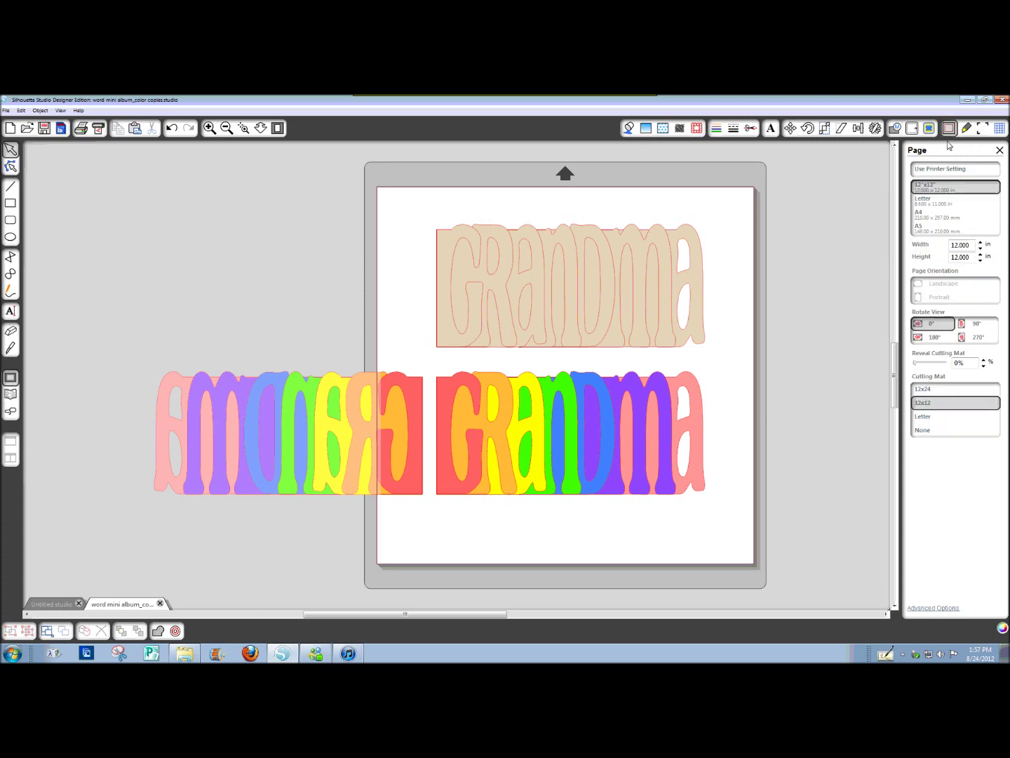
left_click(922, 202)
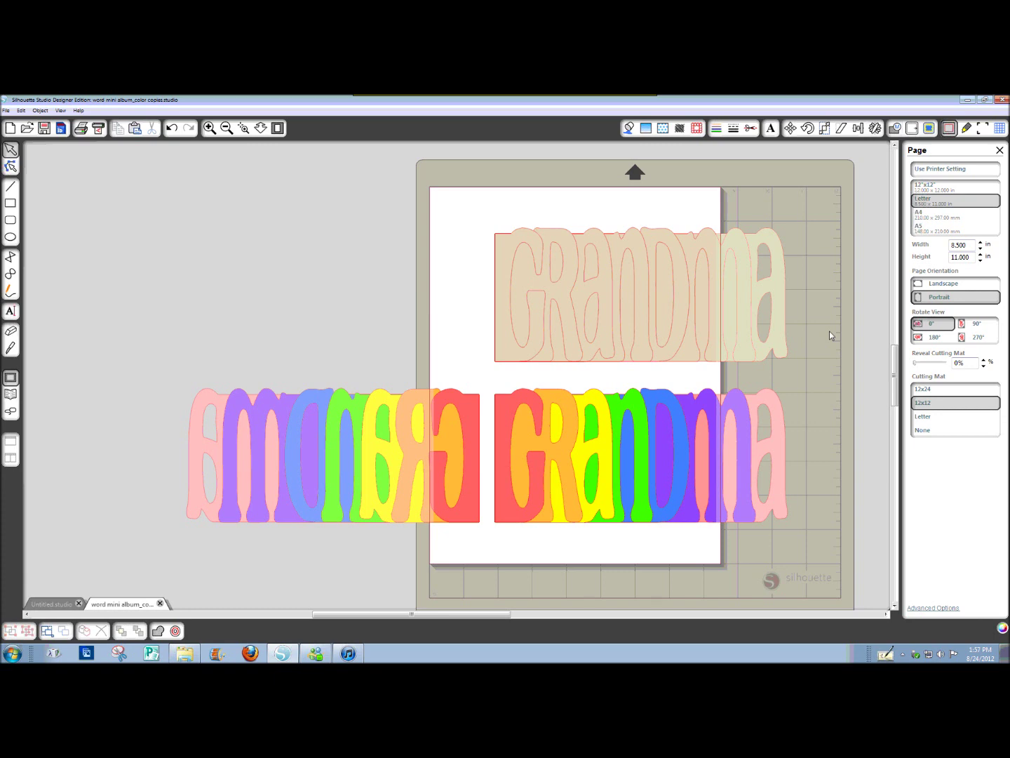
left_click(937, 285)
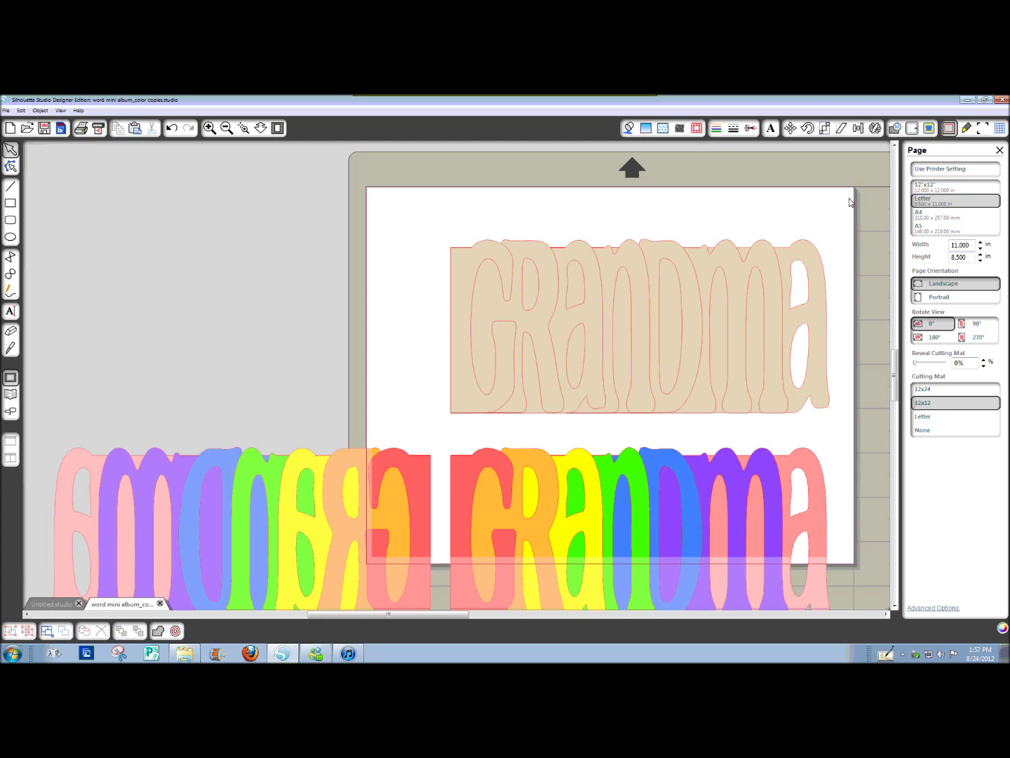
left_click_drag(850, 202, 449, 427)
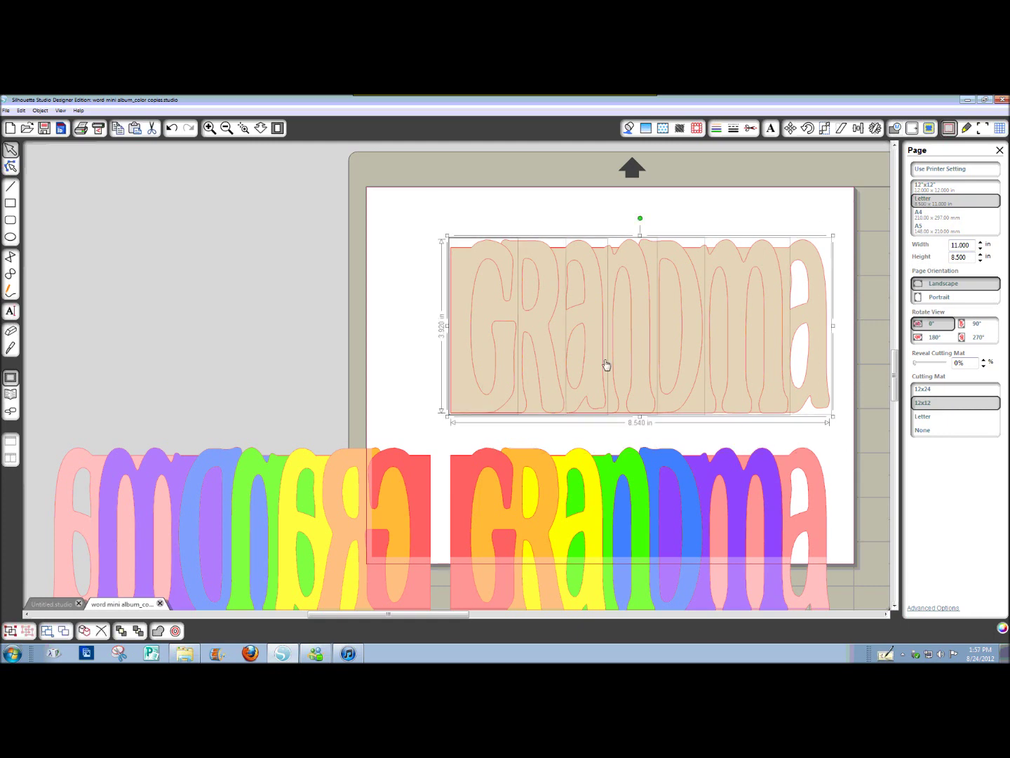
Step: Move the tan GRANDMA design off the page to the left
left_click_drag(606, 363, 139, 321)
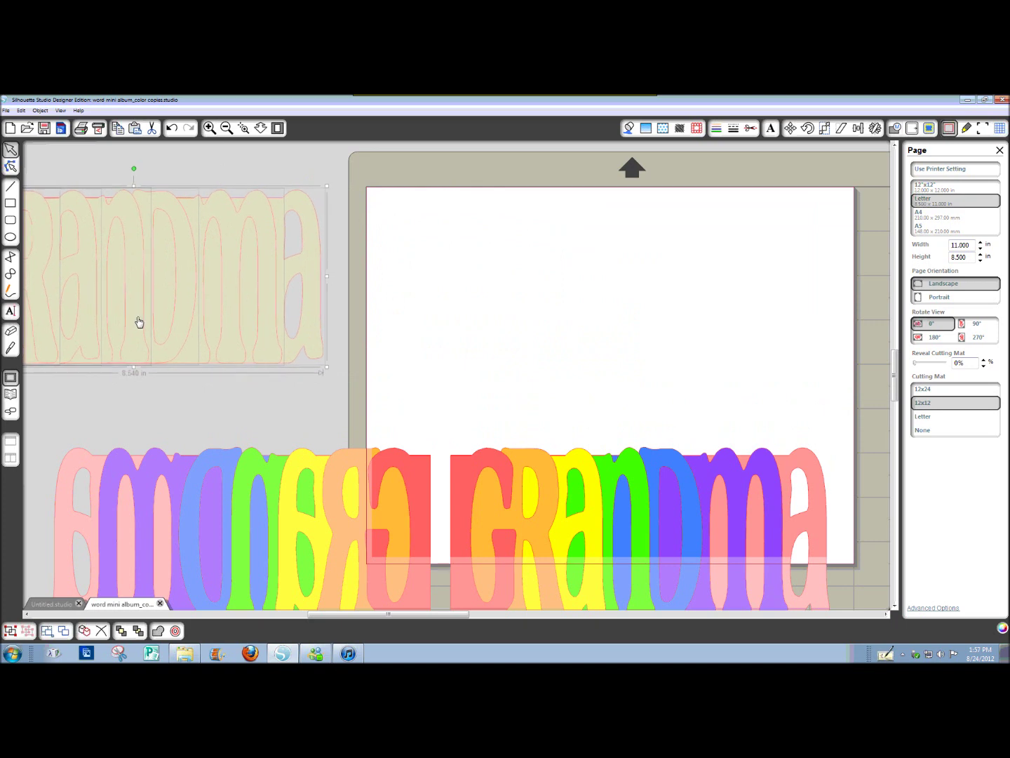
left_click(389, 365)
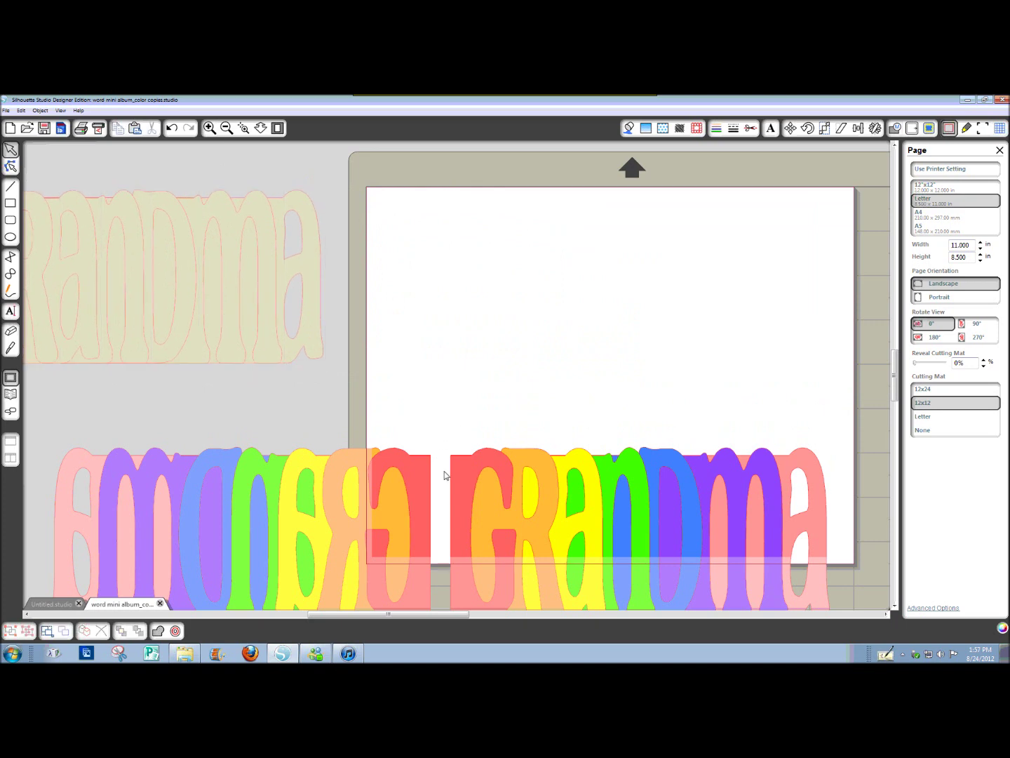
left_click_drag(444, 475, 218, 487)
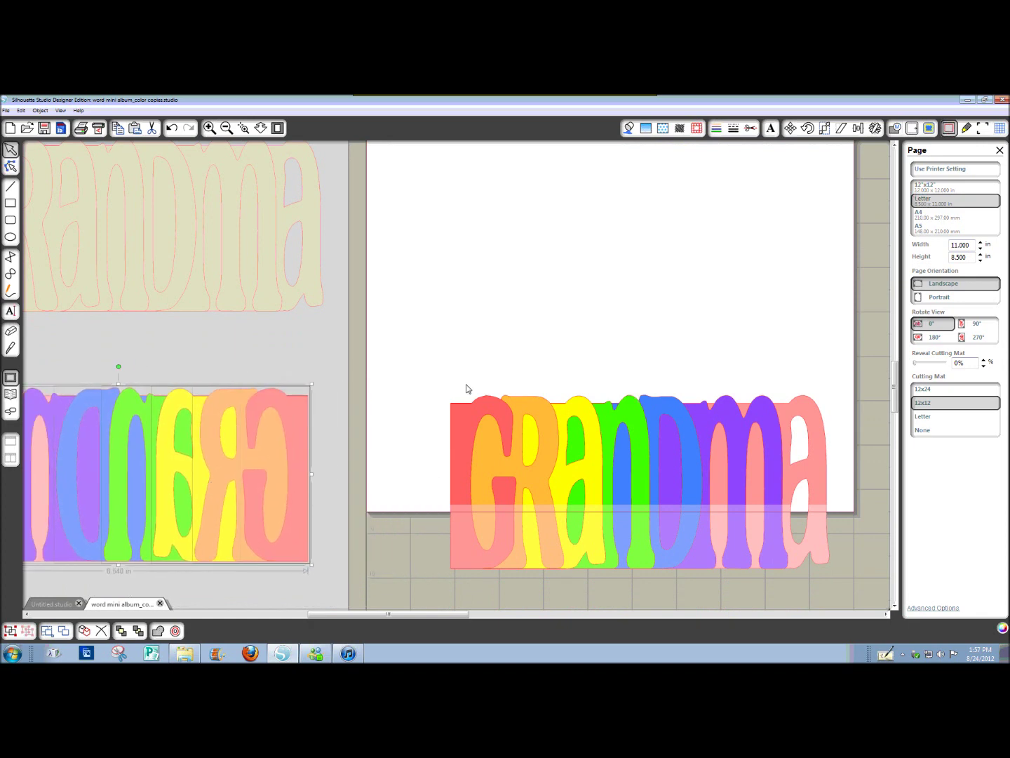
Step: Place the 8.54 × 3.92 in rainbow GRANDMA onto the landscape page
left_click_drag(429, 368, 565, 509)
left_click_drag(823, 556, 765, 400)
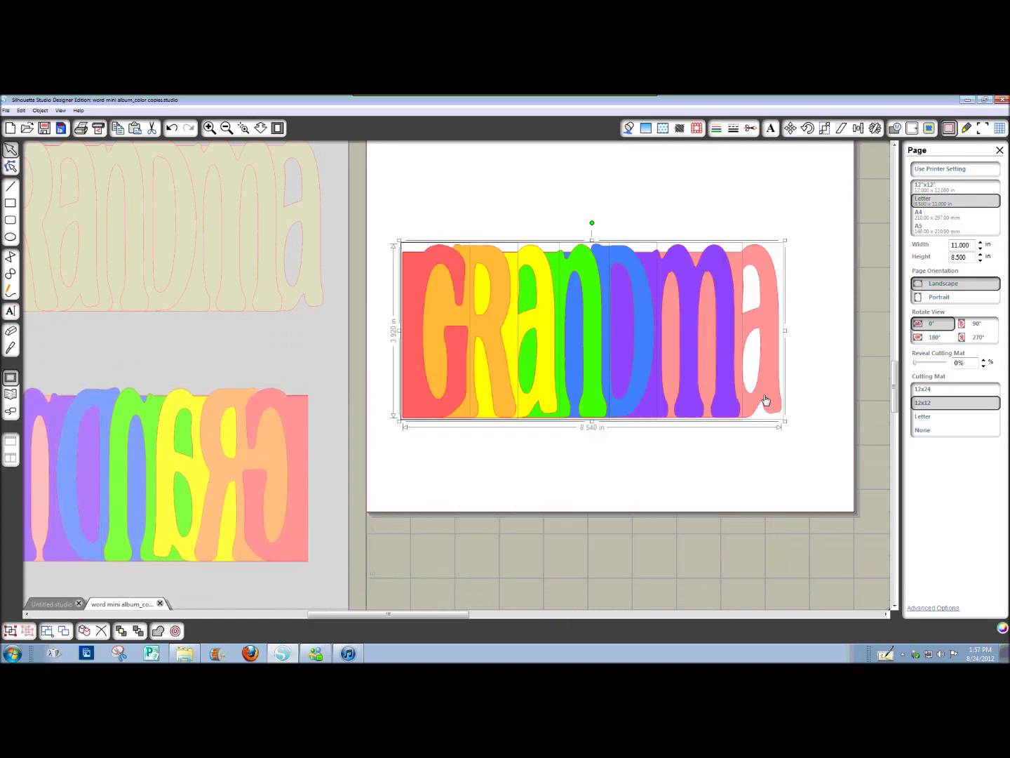
left_click_drag(900, 409, 901, 377)
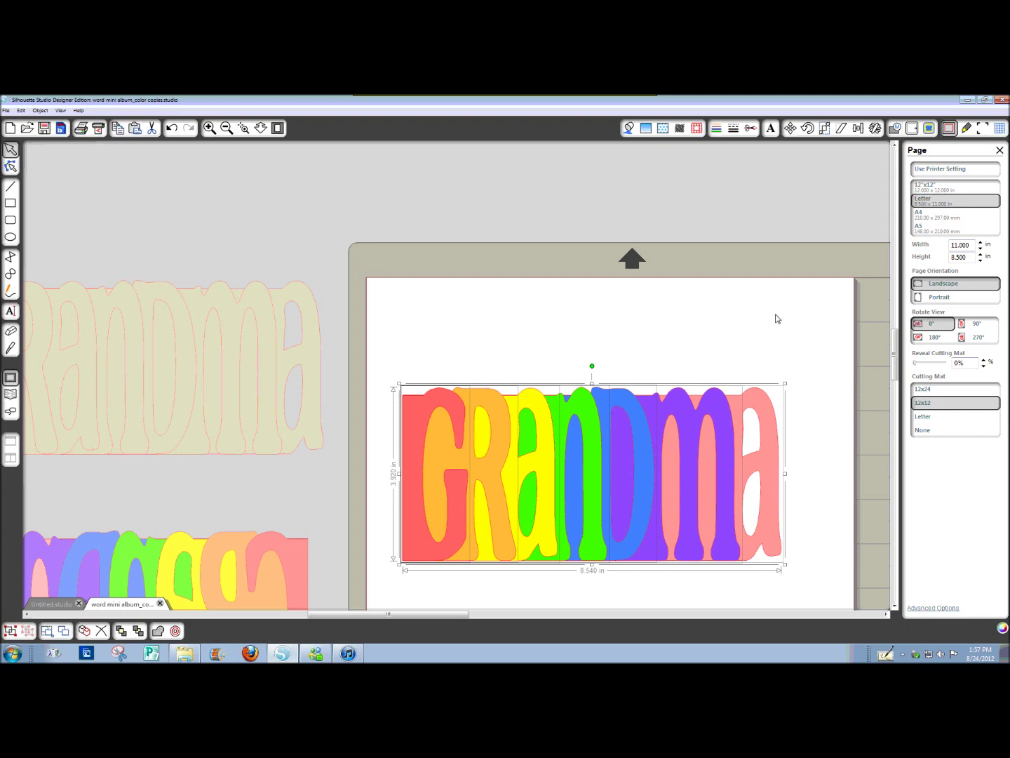
left_click_drag(895, 331, 893, 356)
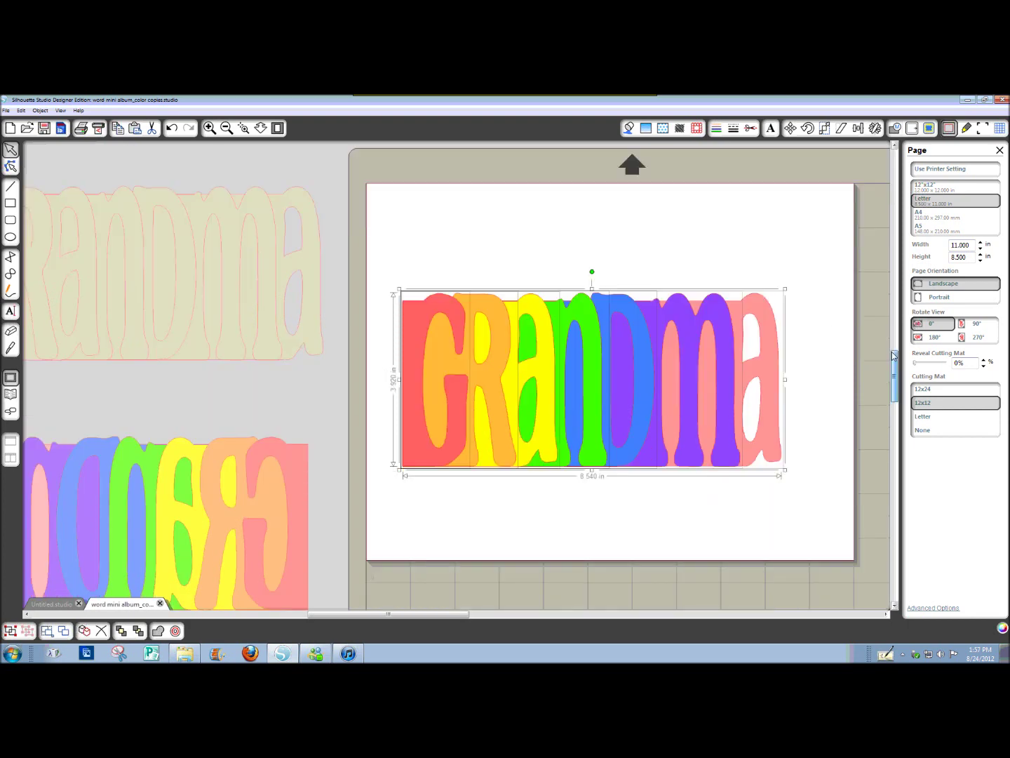
left_click(706, 243)
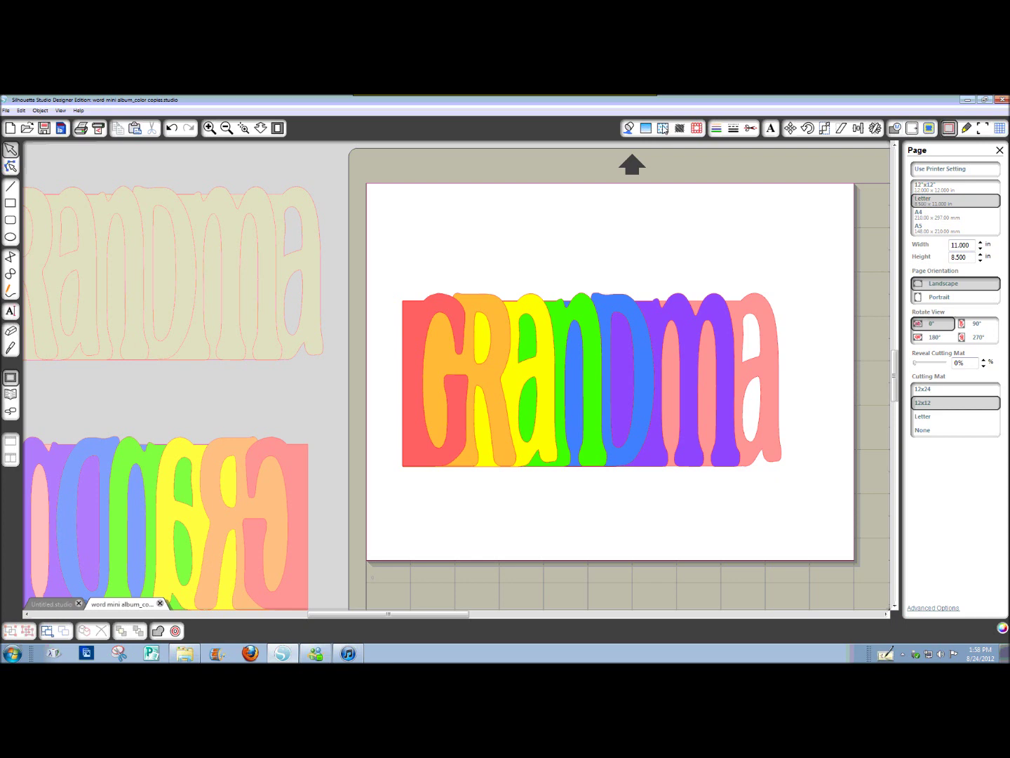
left_click(663, 129)
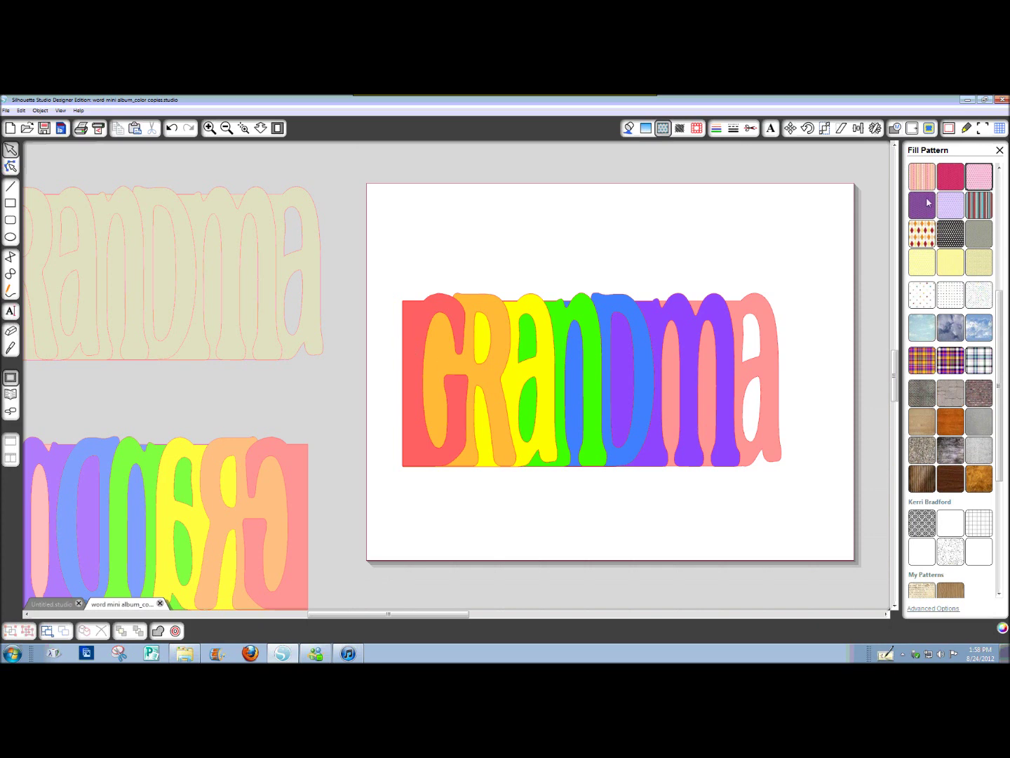
Step: Fill the G and n with lavender polka dots and the Ra with pink
left_click(423, 314)
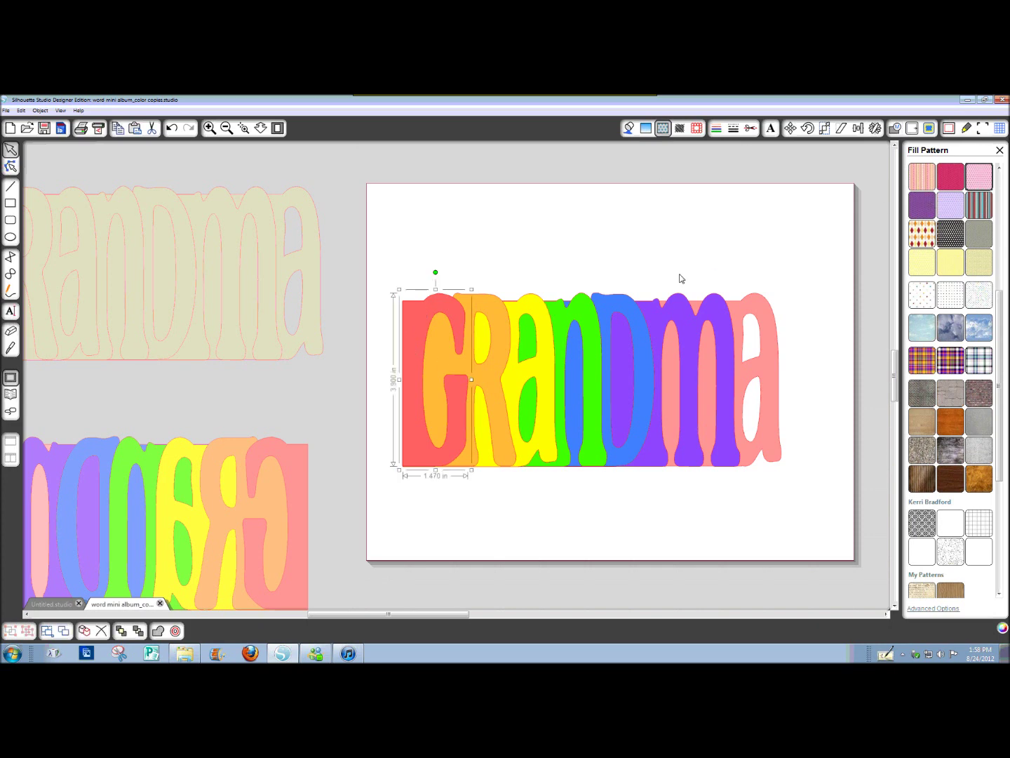
left_click(970, 185)
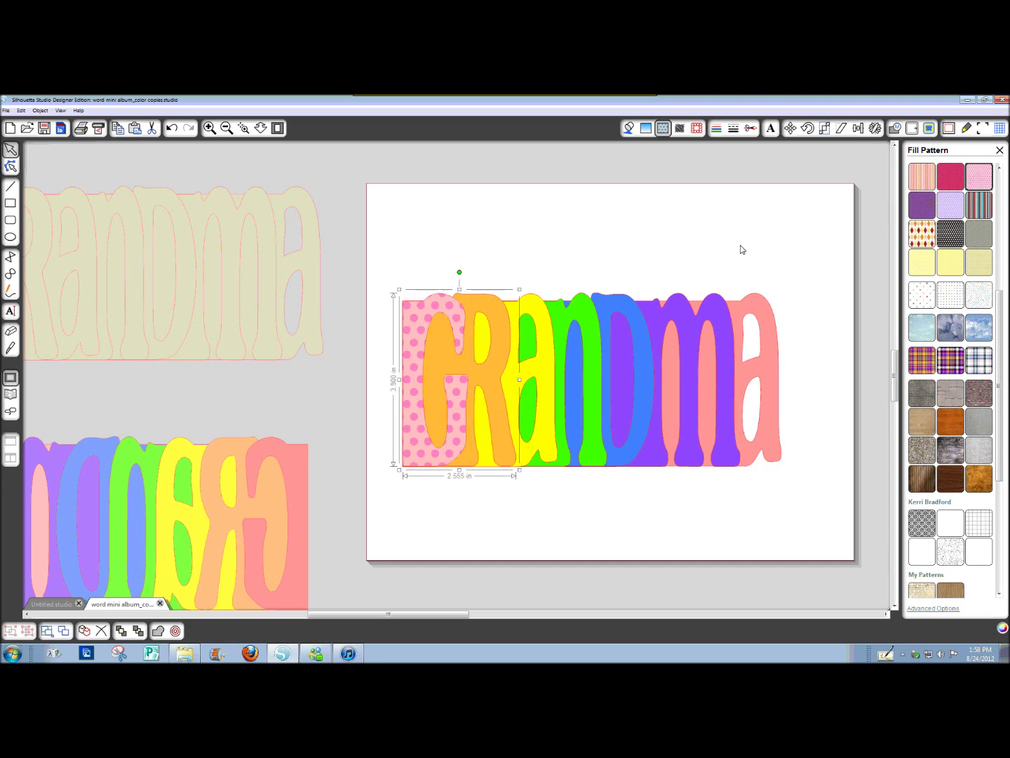
left_click(942, 208)
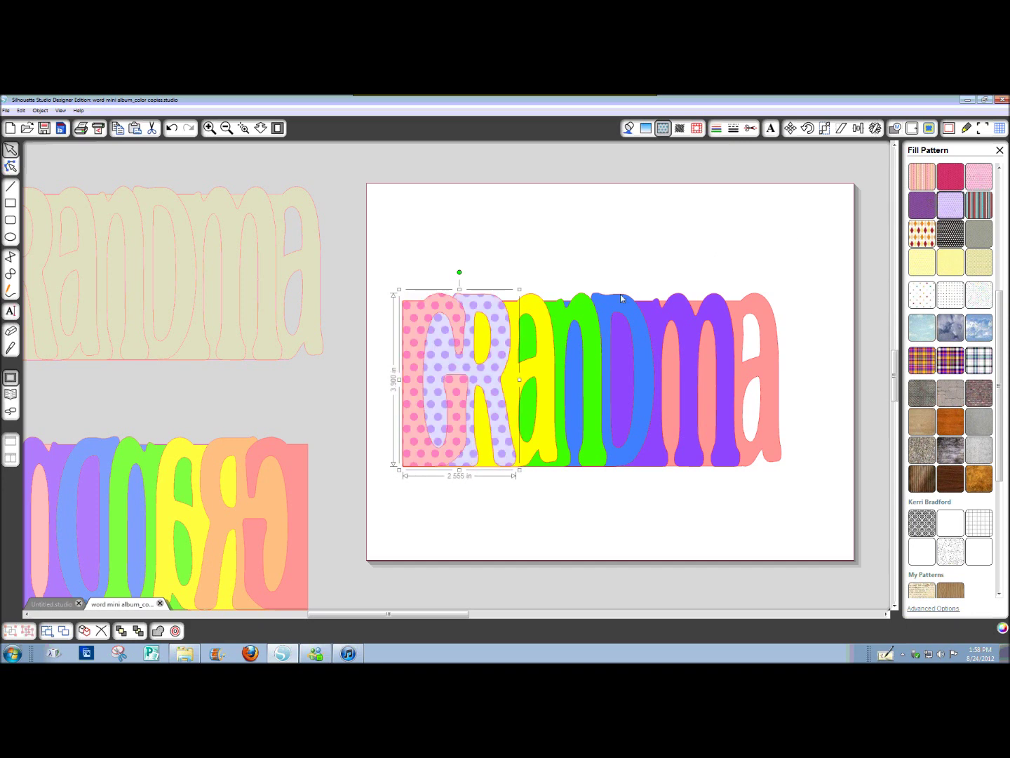
left_click(534, 312)
left_click(979, 177)
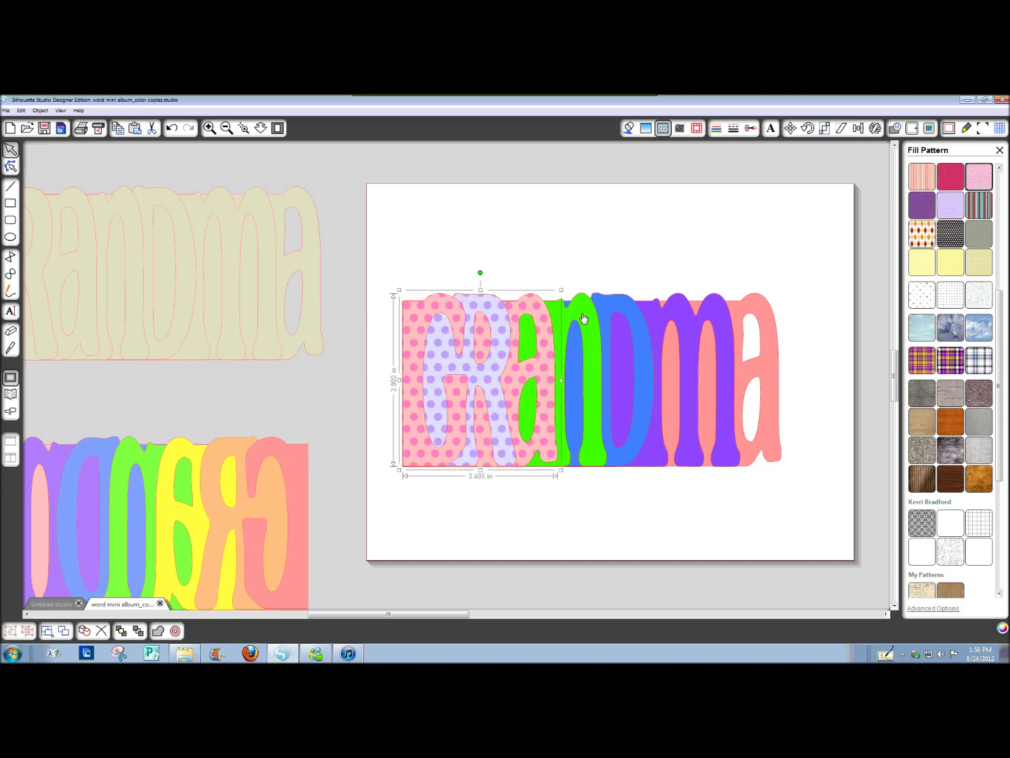
left_click(584, 318)
left_click(950, 205)
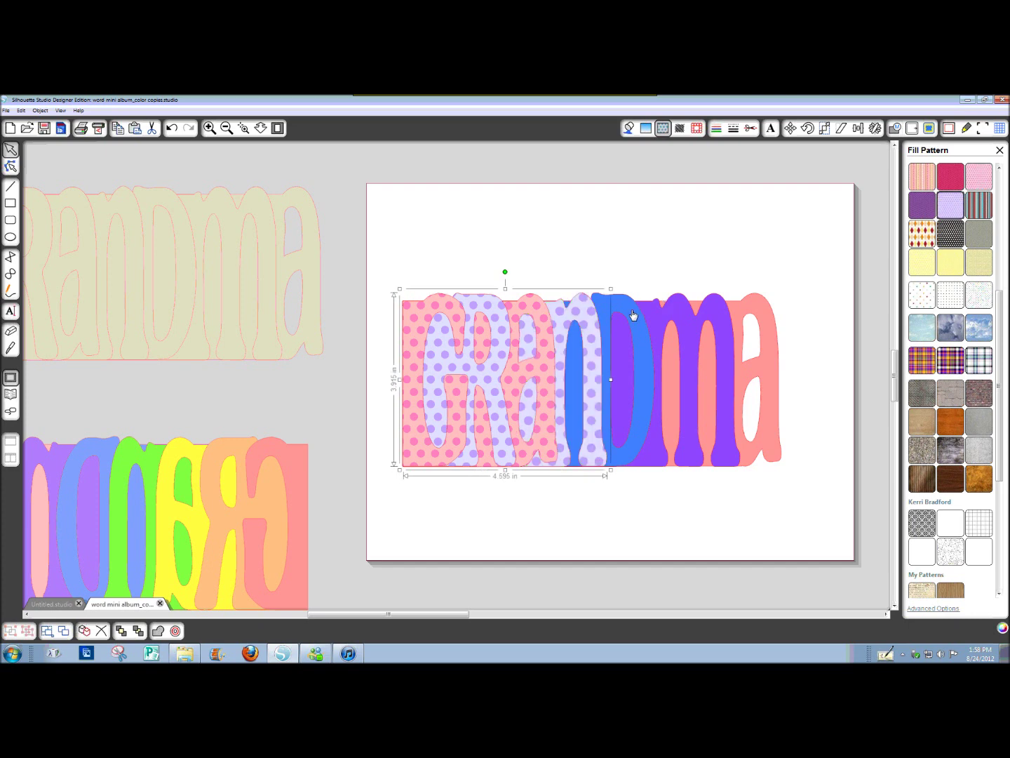
Step: Fill the D and a with pink and the m with lavender polka dots, then lift a pink piece off the word
left_click(635, 316)
left_click(981, 181)
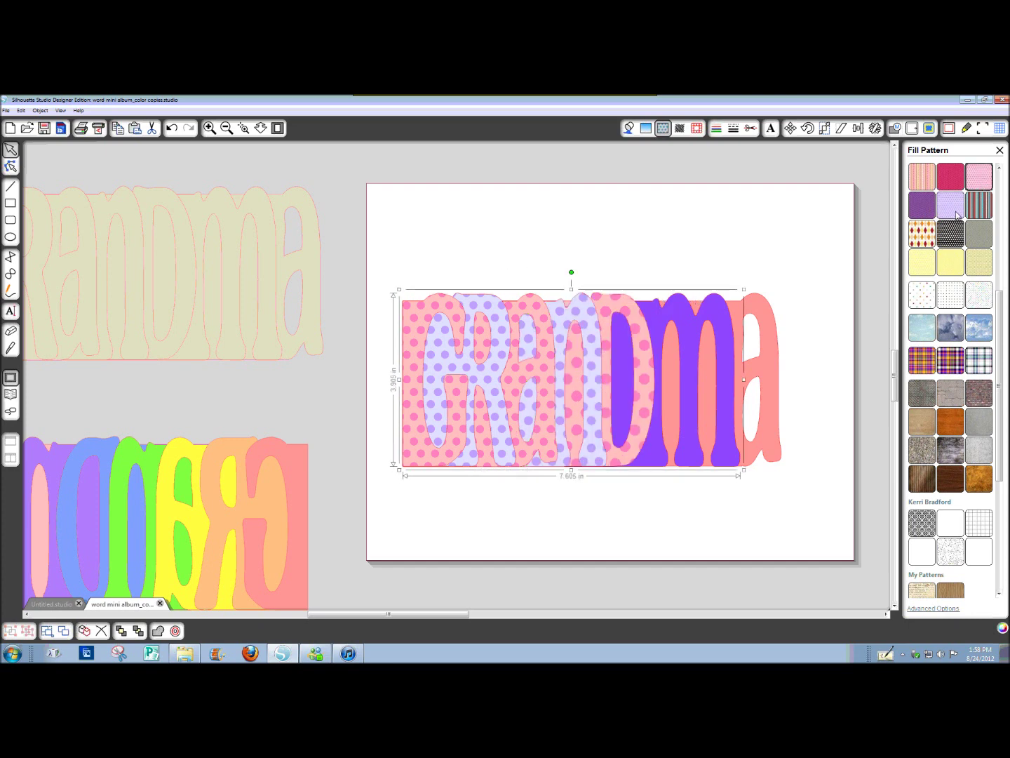
left_click(951, 207)
left_click(768, 320)
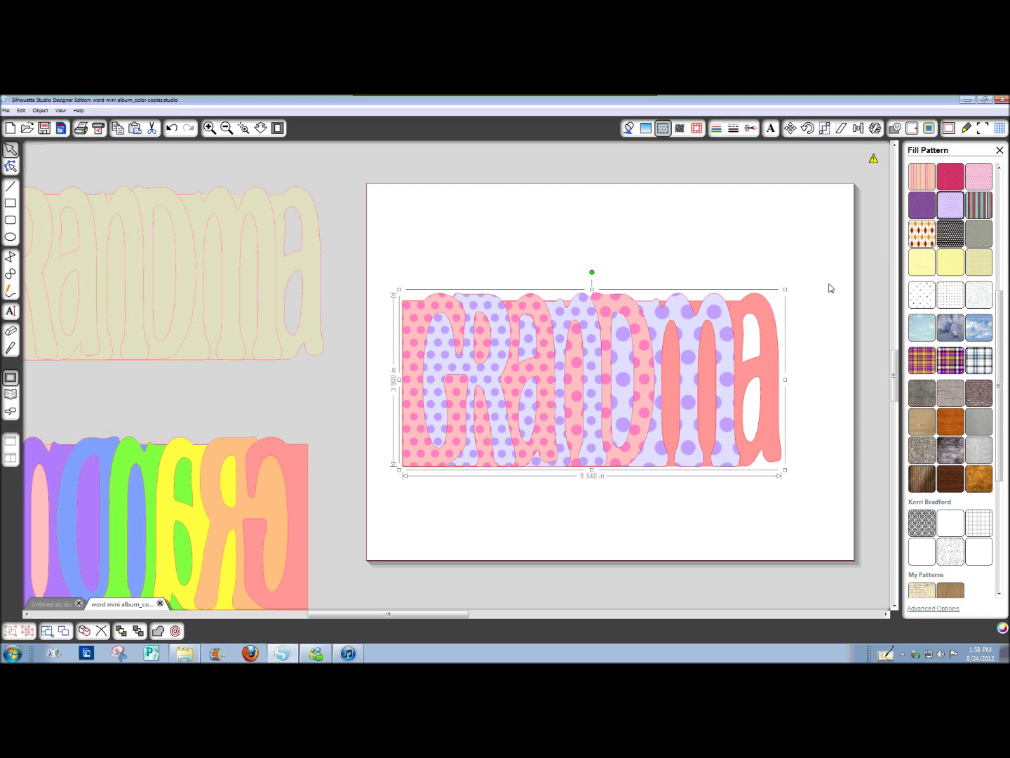
left_click(983, 180)
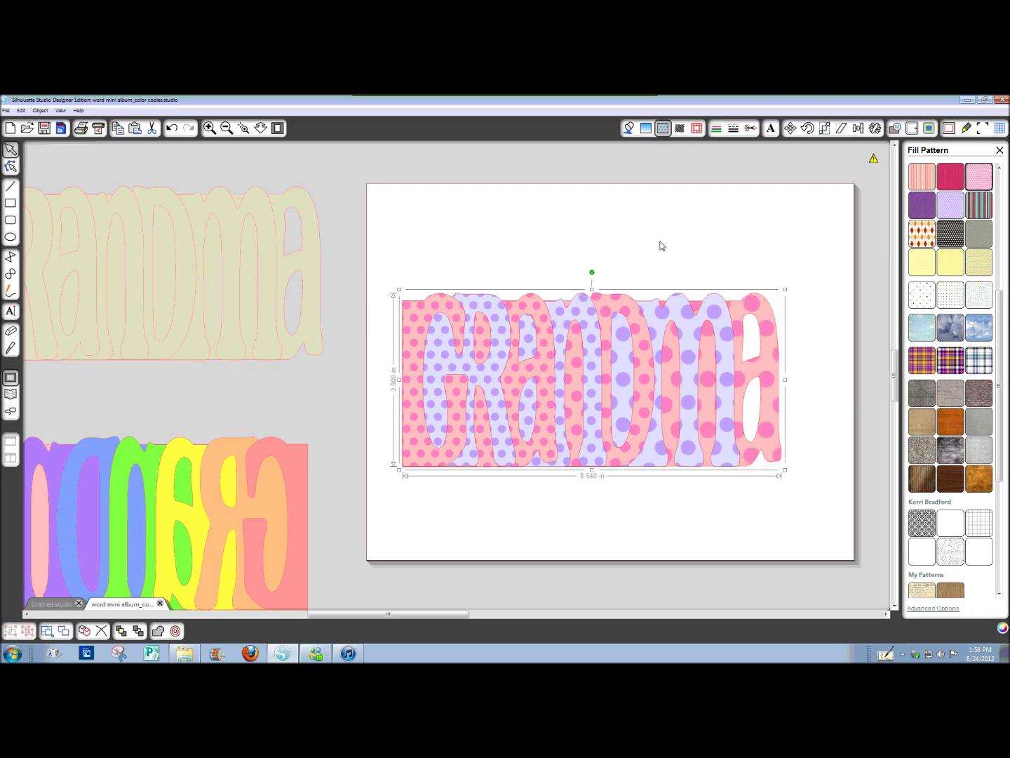
left_click(666, 243)
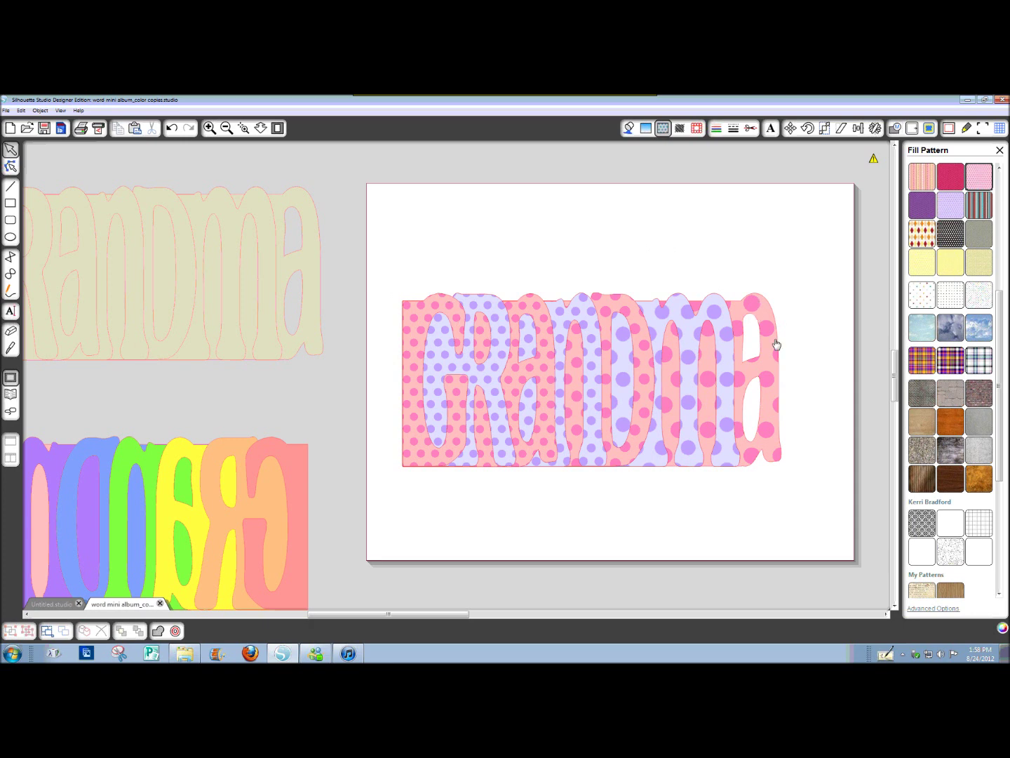
left_click_drag(776, 344, 769, 190)
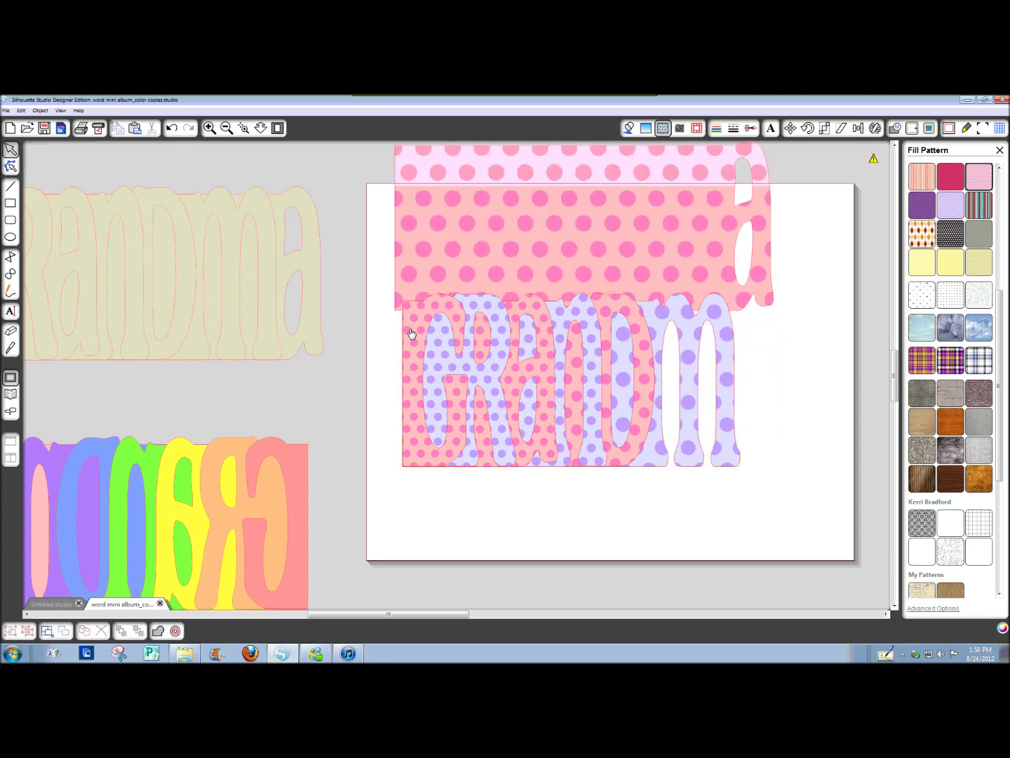
left_click_drag(412, 334, 356, 346)
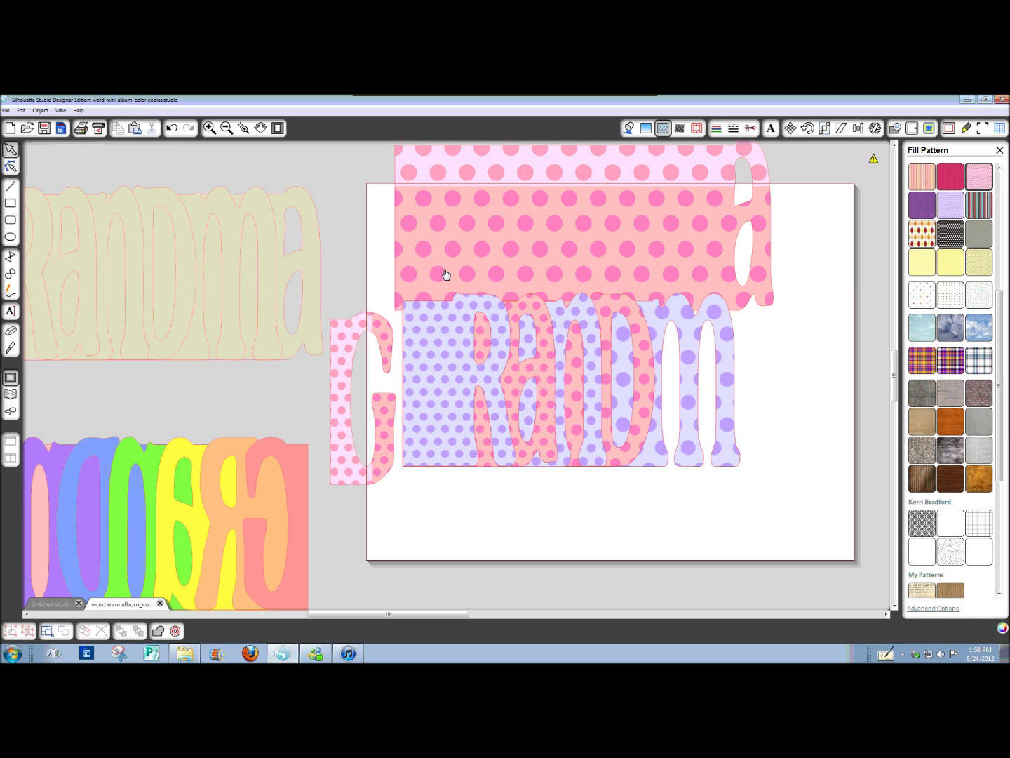
left_click_drag(646, 218, 671, 379)
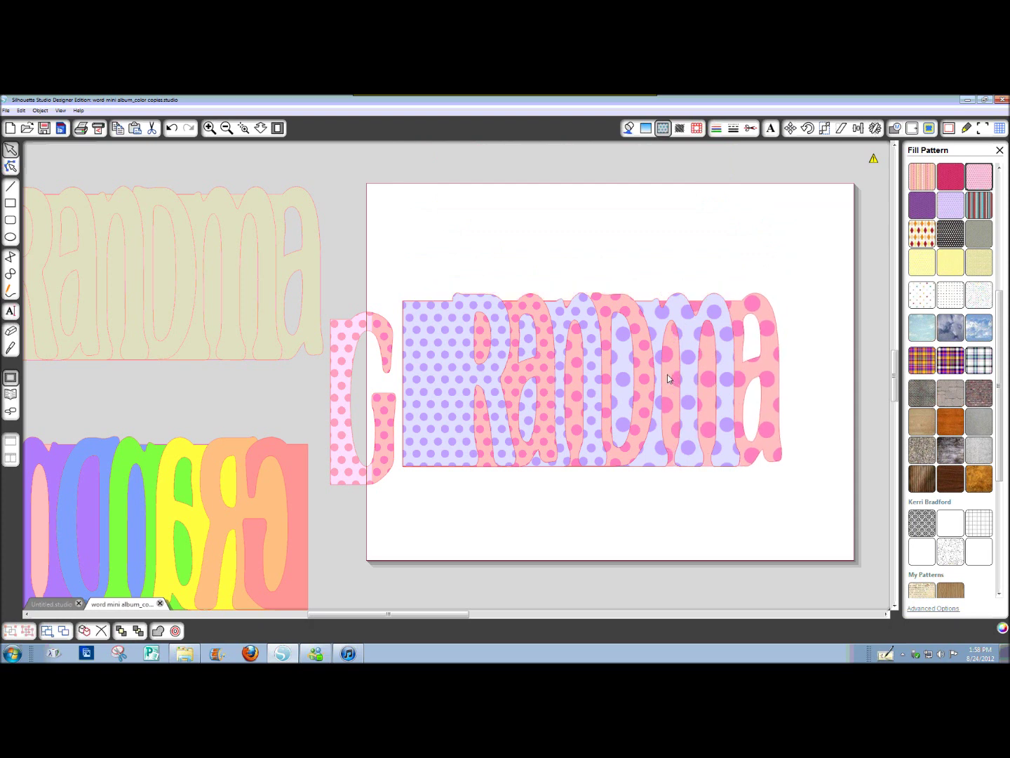
left_click_drag(381, 343, 455, 323)
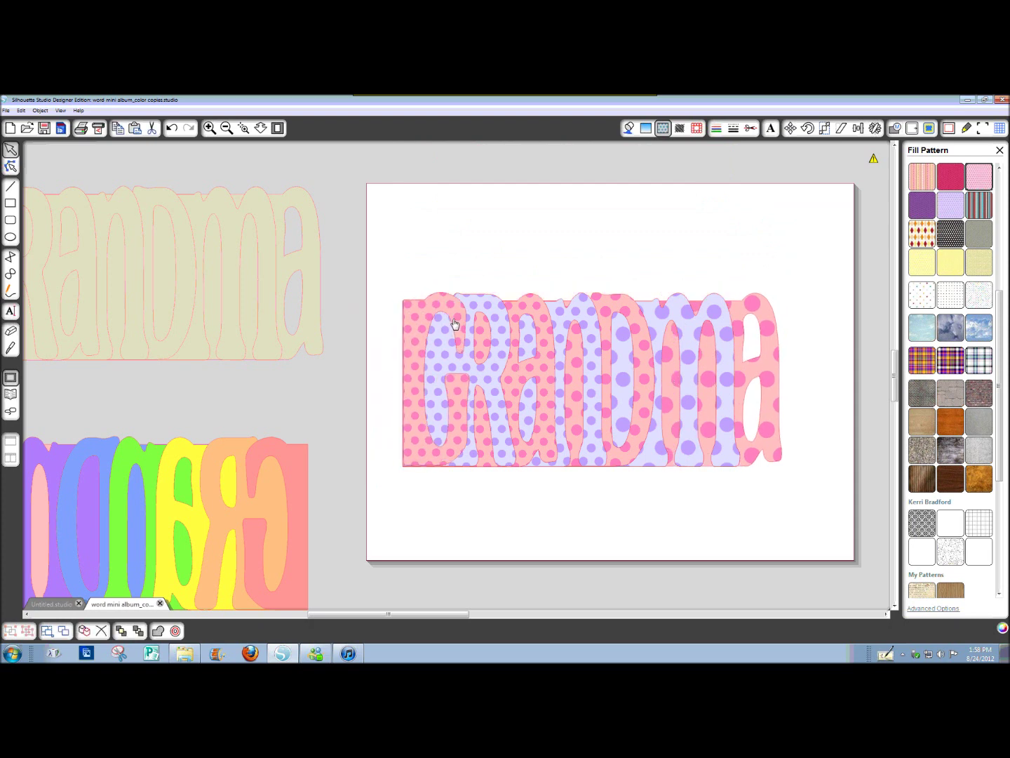
left_click(780, 309)
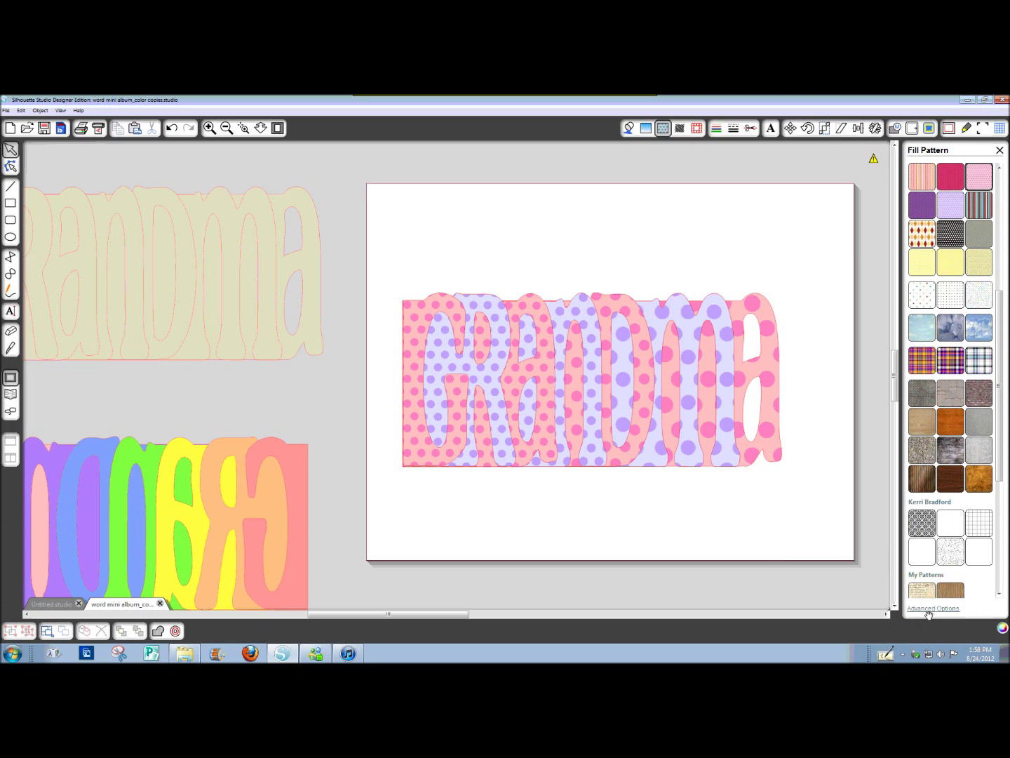
left_click(929, 610)
Step: Turn off Pan Pattern and shrink the first piece's polka dots to 70%
left_click(760, 306)
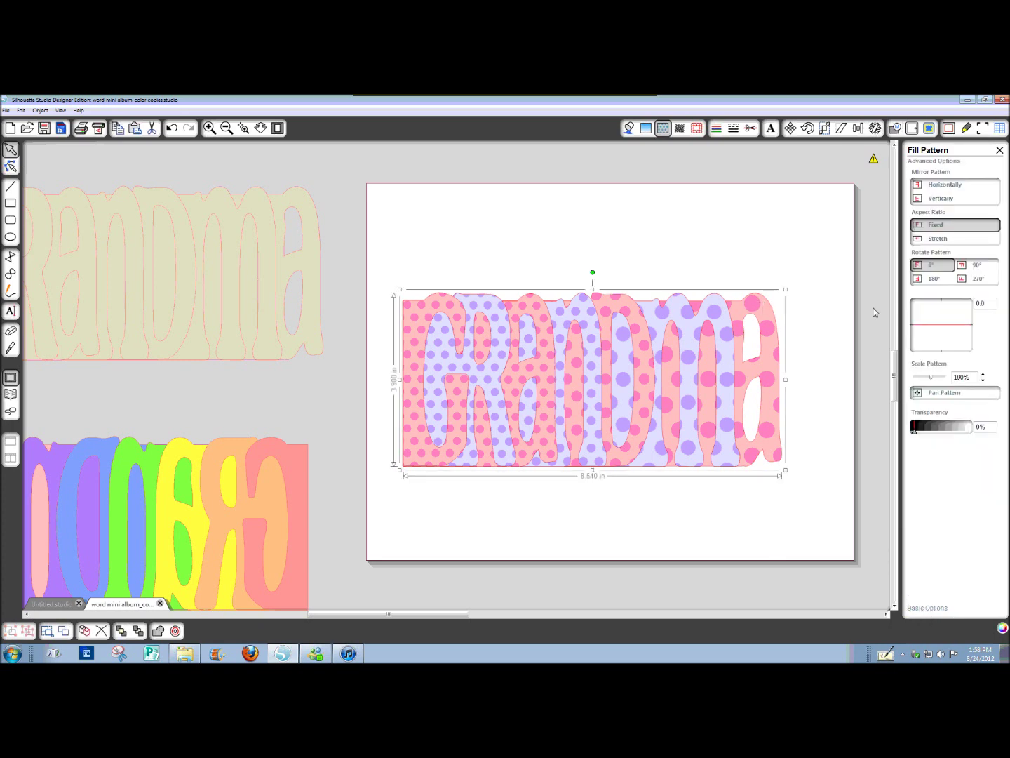
left_click(962, 392)
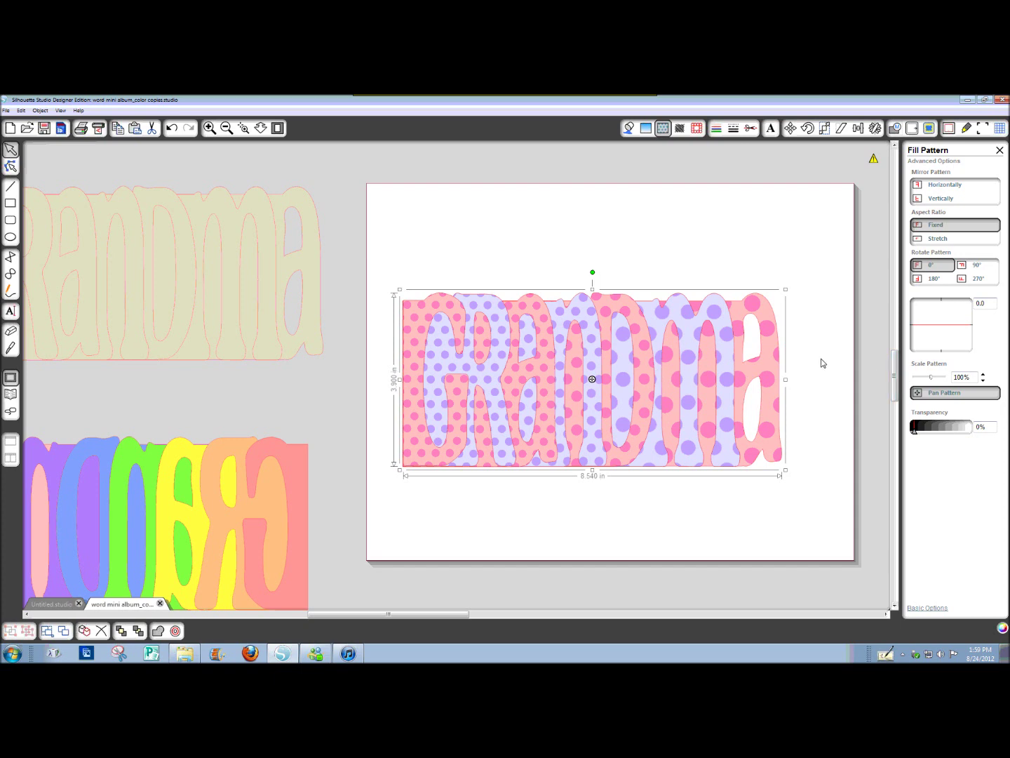
left_click(593, 380)
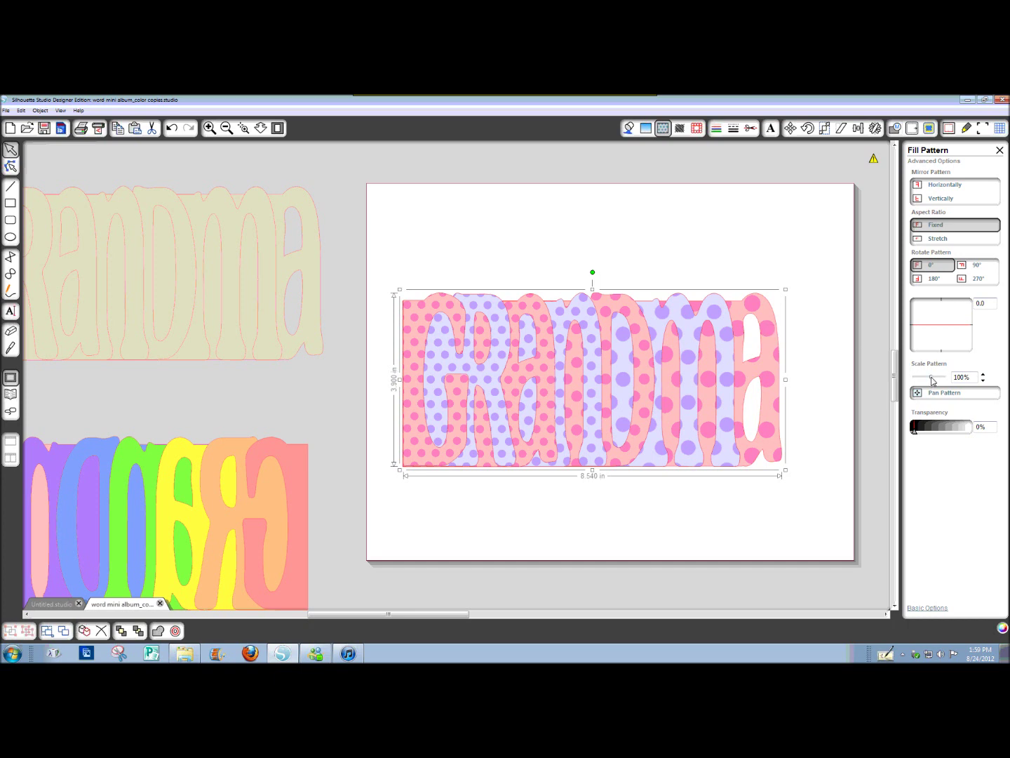
left_click_drag(931, 380, 925, 381)
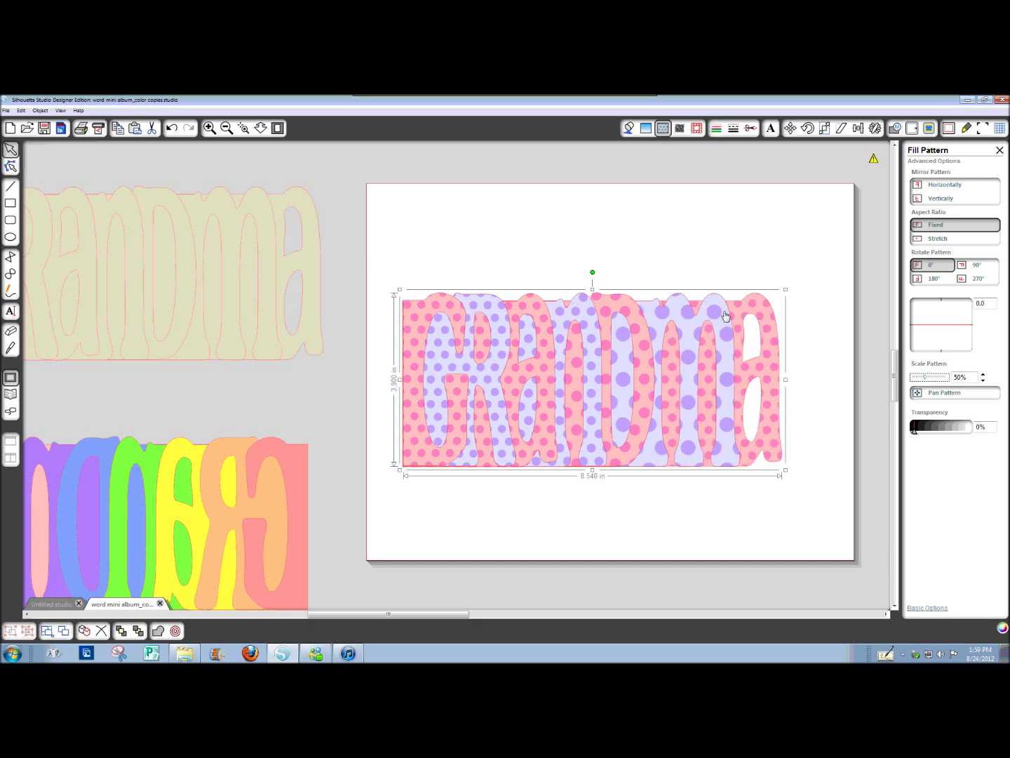
Step: Scale the other overlapping pieces' dot patterns to 70%, 75% and 95%
left_click(749, 319)
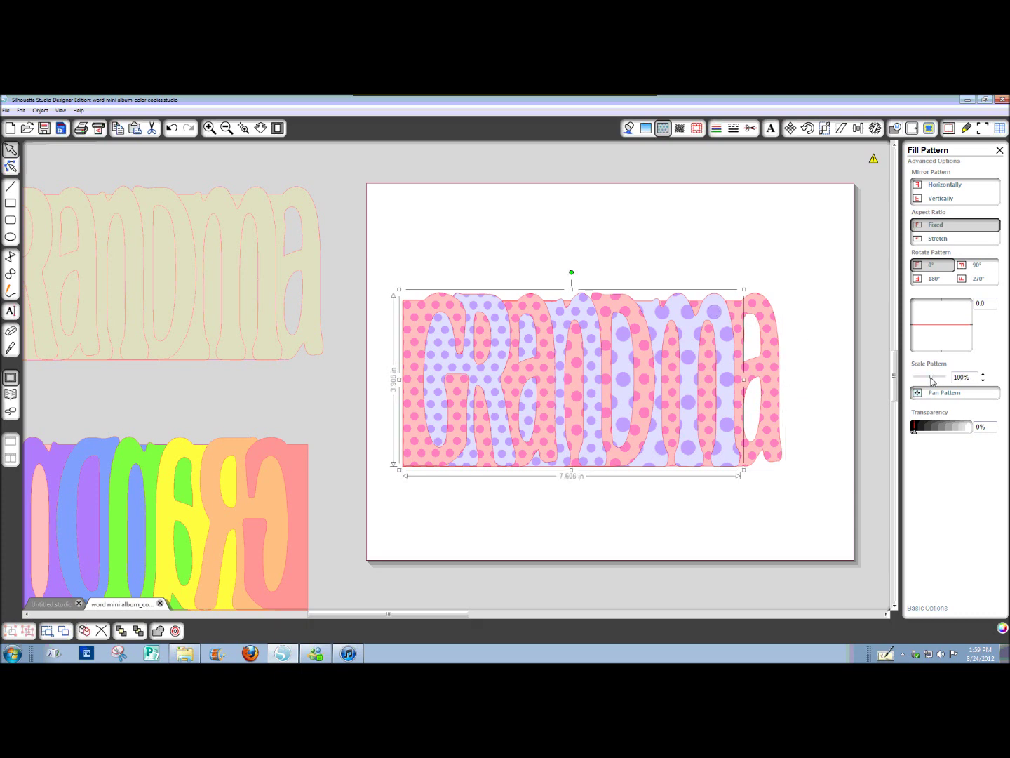
left_click_drag(931, 381, 926, 380)
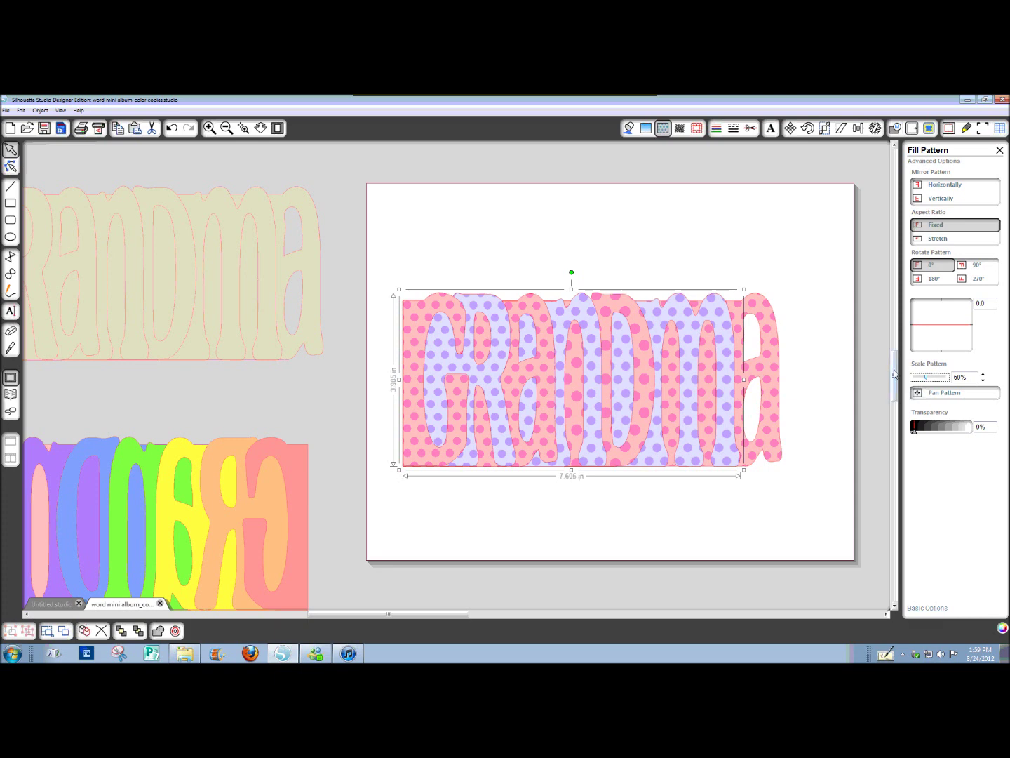
left_click(640, 306)
left_click_drag(931, 381, 928, 379)
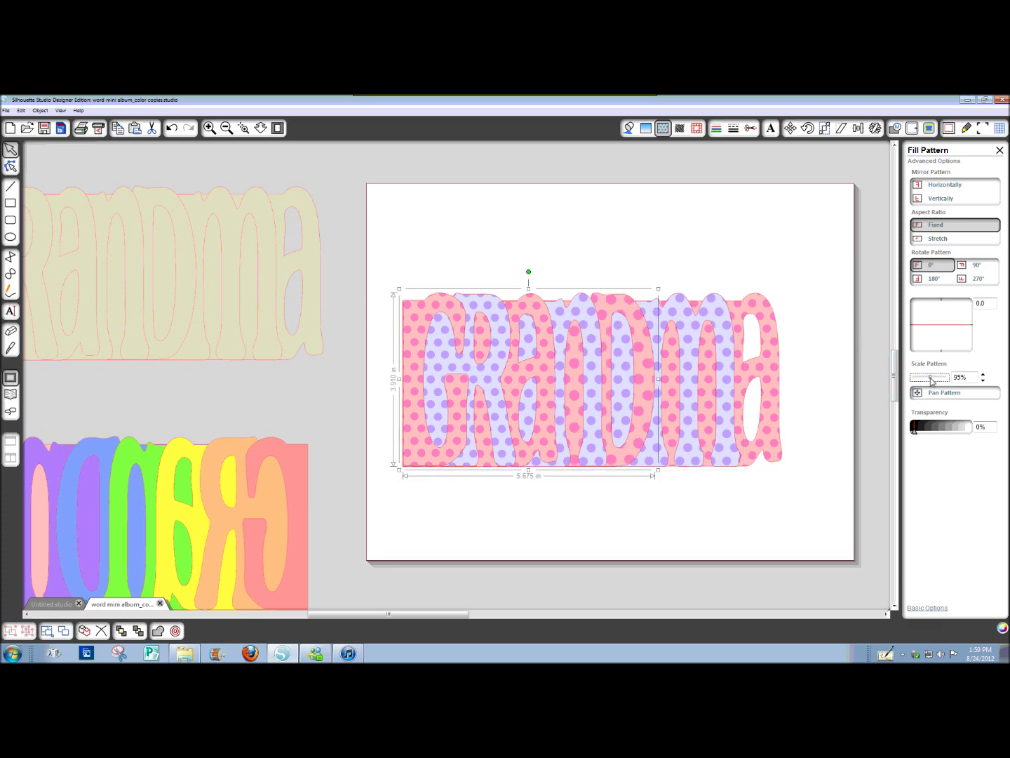
left_click(580, 316)
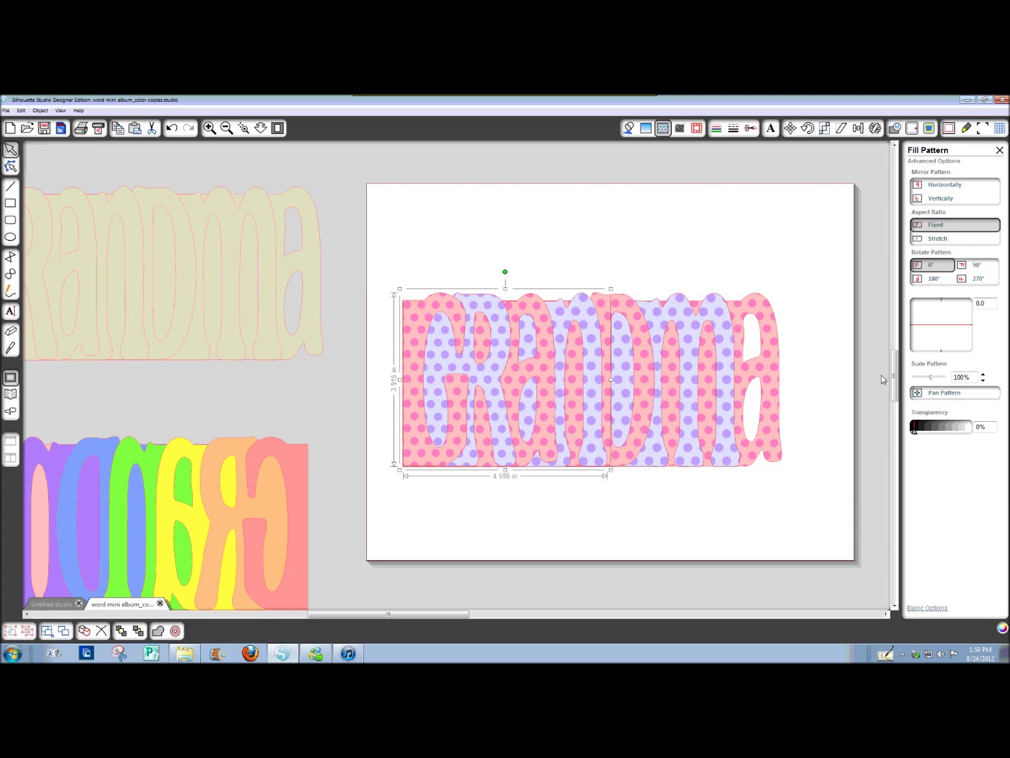
left_click_drag(932, 381, 928, 381)
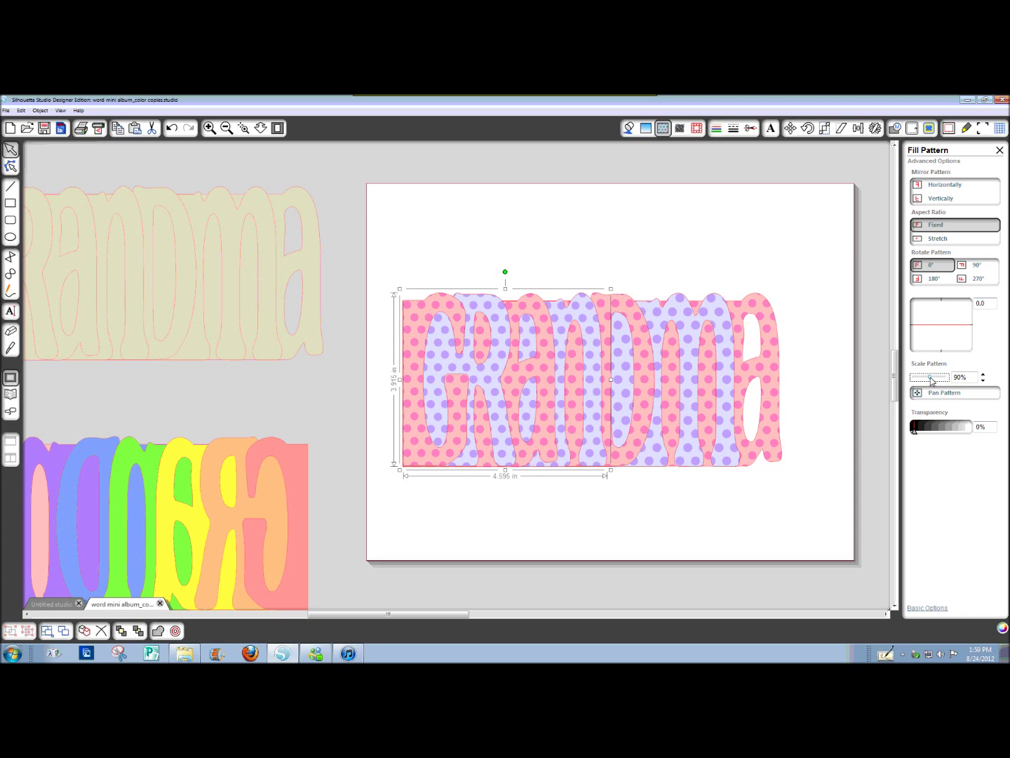
left_click_drag(931, 380, 933, 381)
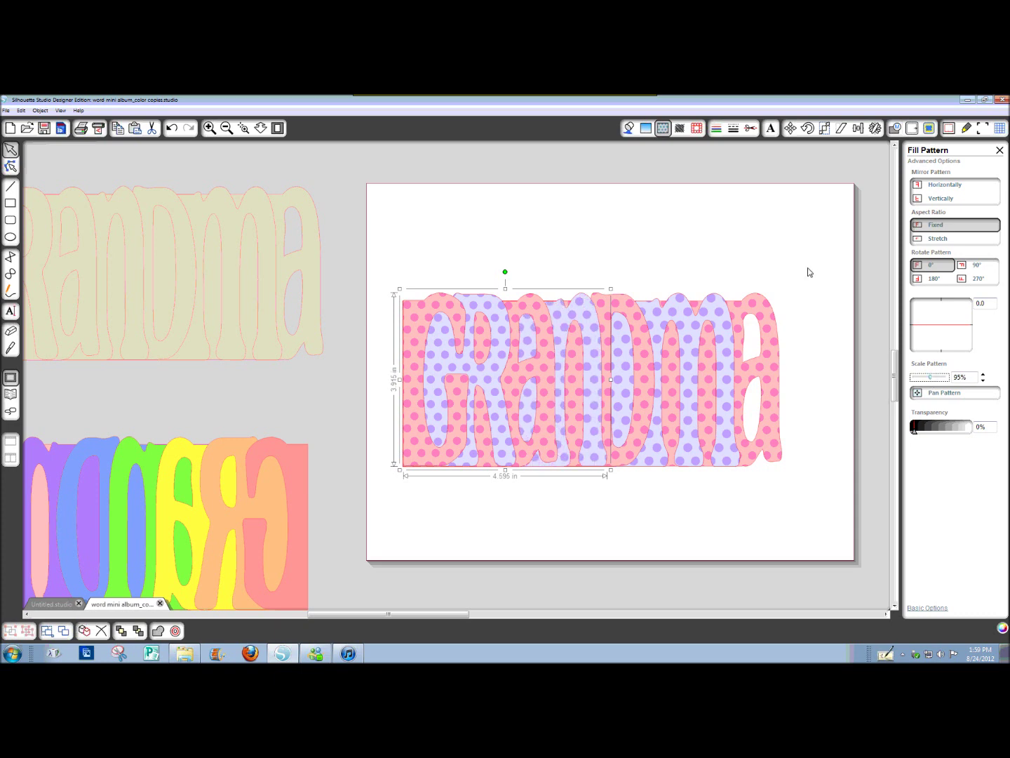
left_click(811, 313)
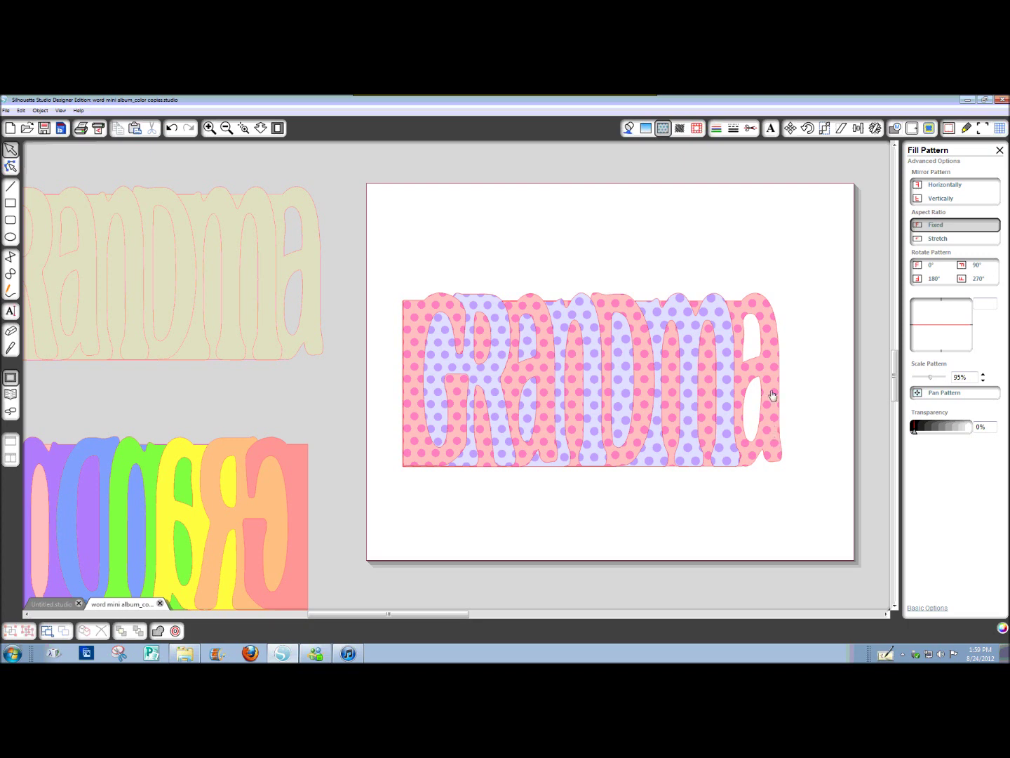
Step: Move the pink a up-right, the lavender m down-right, and the G to the top
left_click_drag(768, 435, 832, 338)
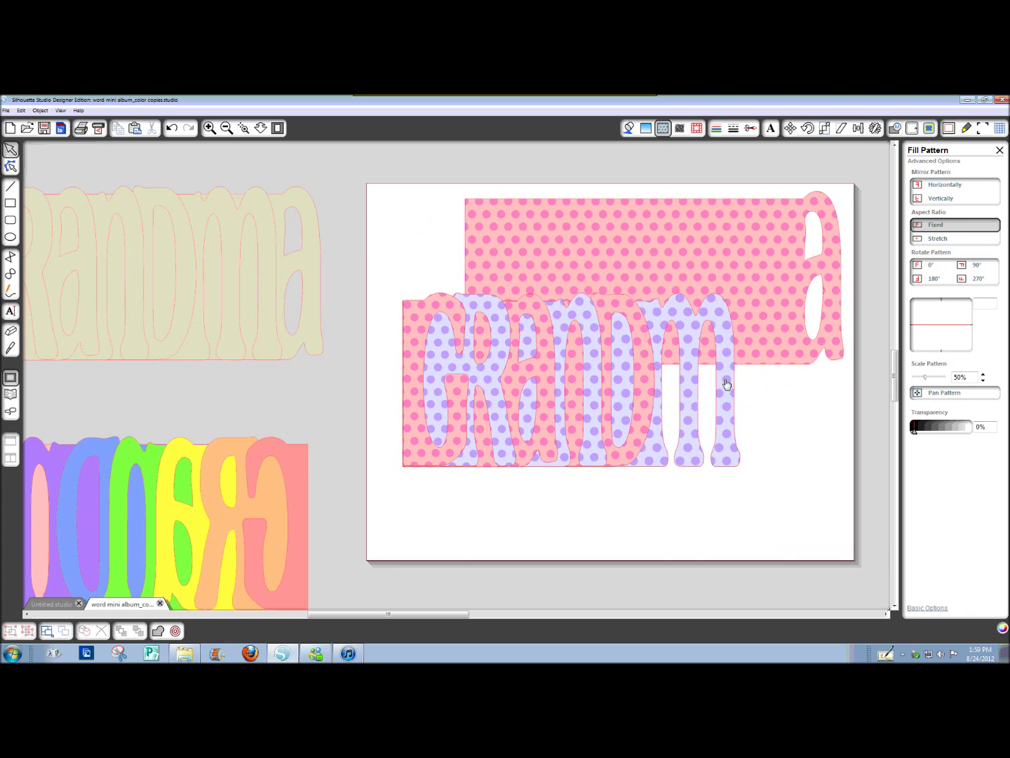
left_click_drag(727, 383, 831, 469)
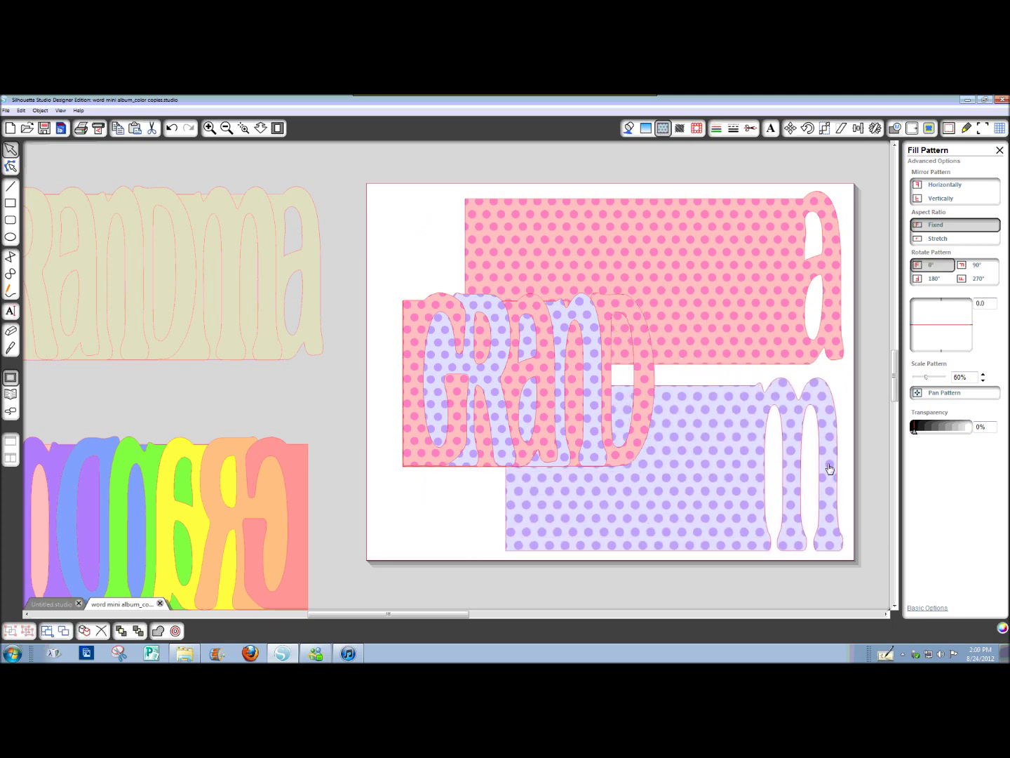
left_click_drag(429, 361, 395, 268)
left_click_drag(452, 408, 429, 492)
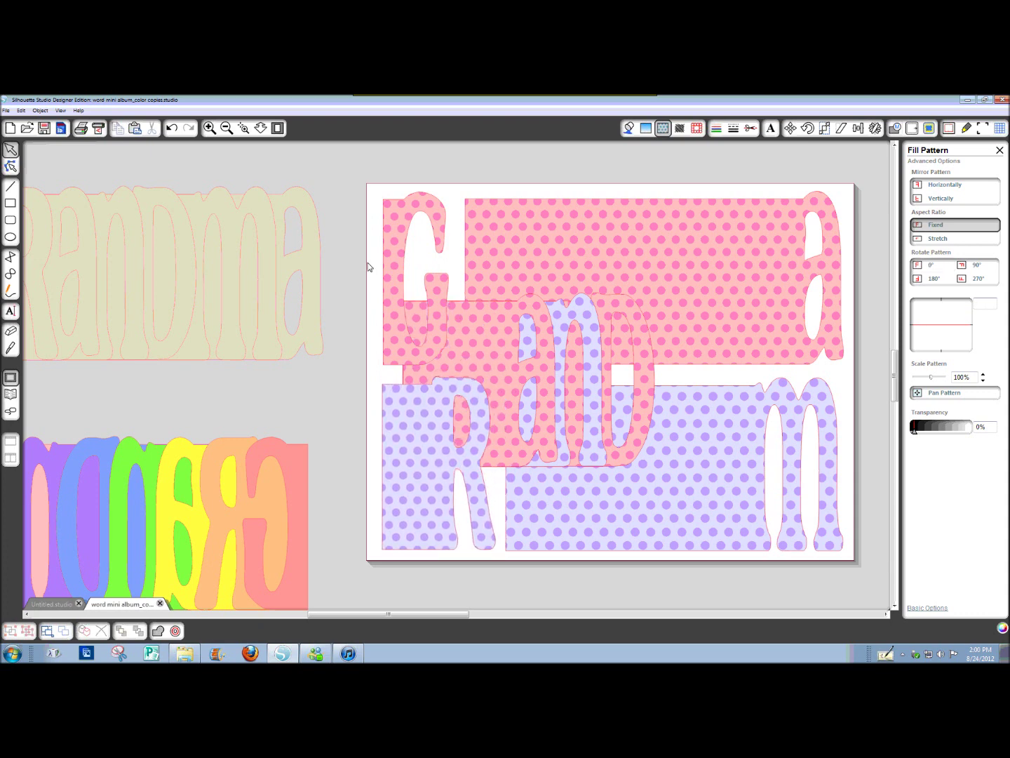
Step: Move the pink rand block below the page
left_click(618, 420)
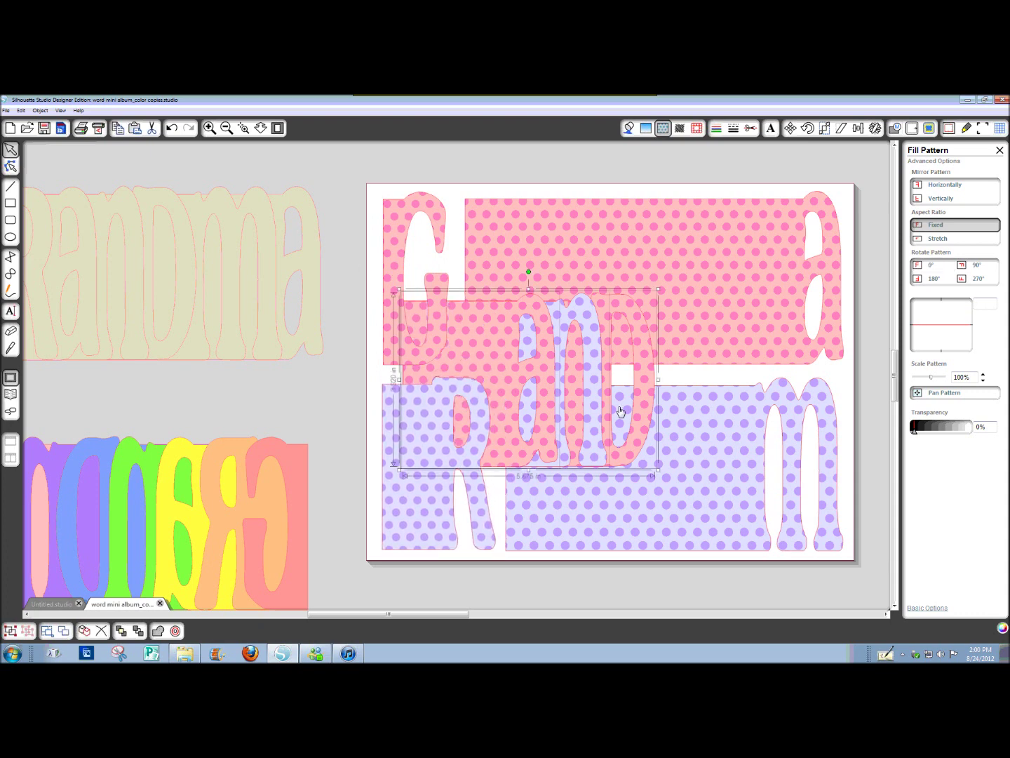
left_click_drag(590, 357, 622, 582)
scroll(897, 401, "up", 2)
scroll(897, 401, "up", 1)
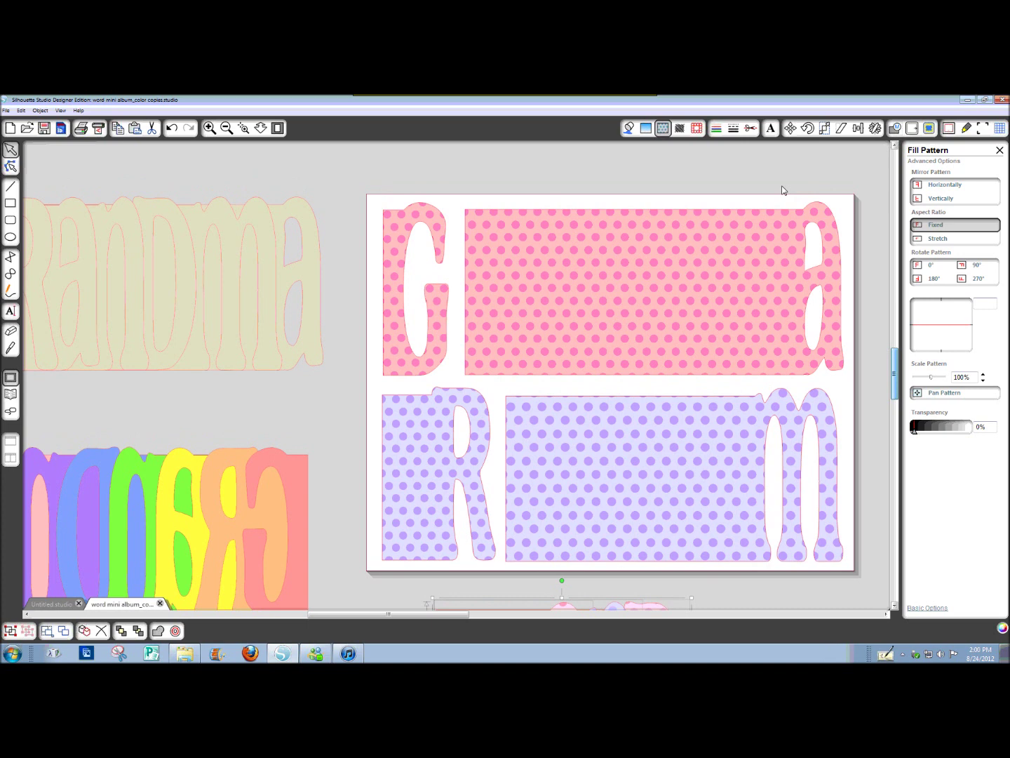
Step: Deselect, check the leftover pieces, and start a new blank Untitled document
left_click(862, 202)
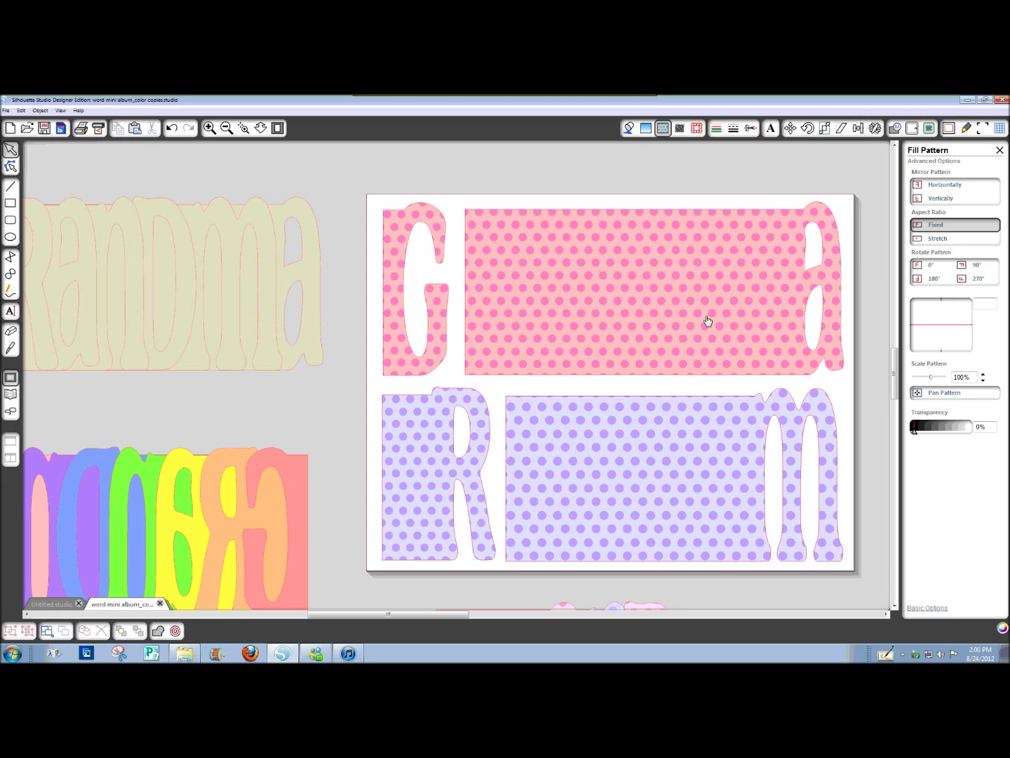
left_click_drag(895, 364, 903, 420)
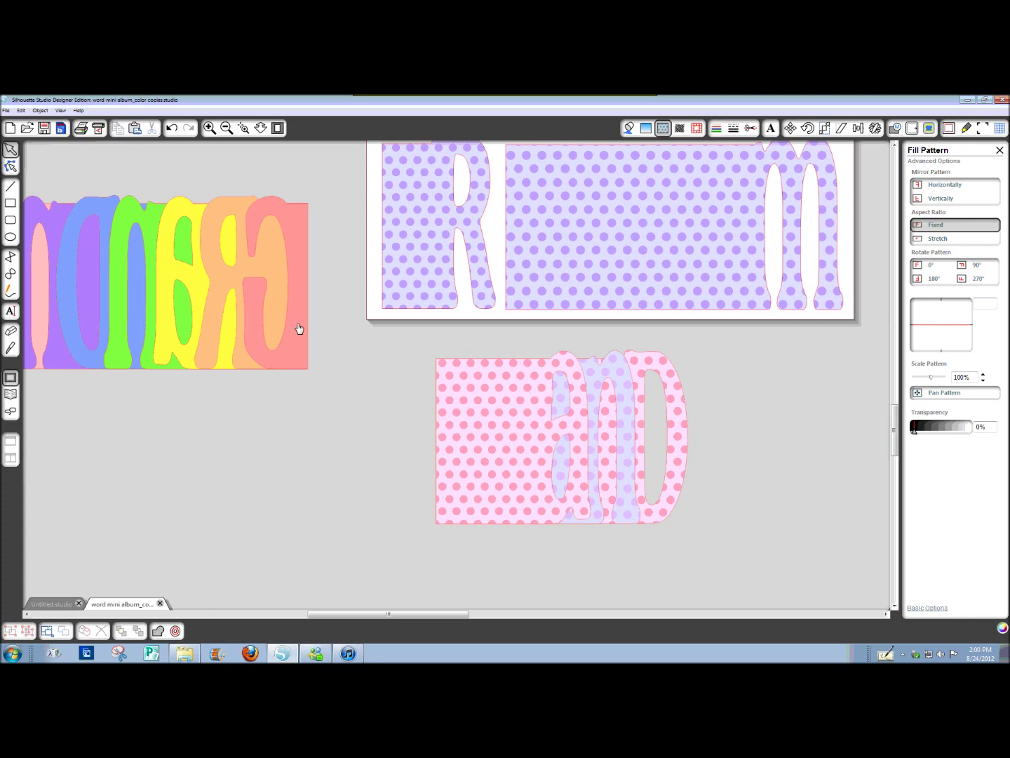
left_click_drag(895, 444, 677, 386)
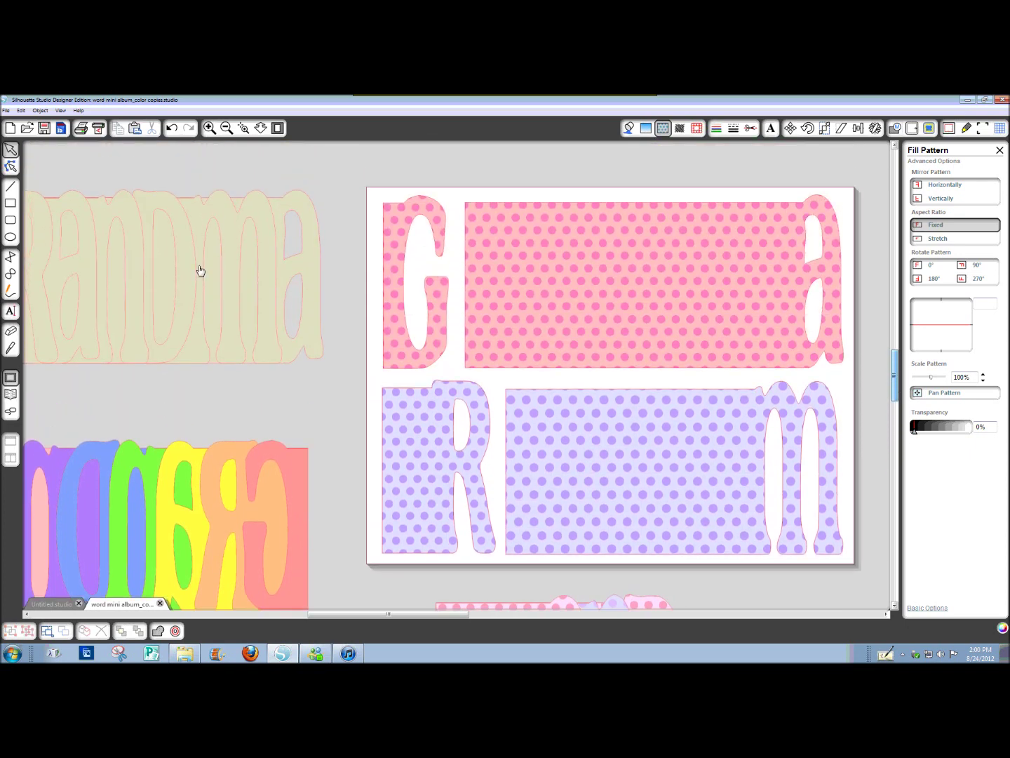
left_click(10, 128)
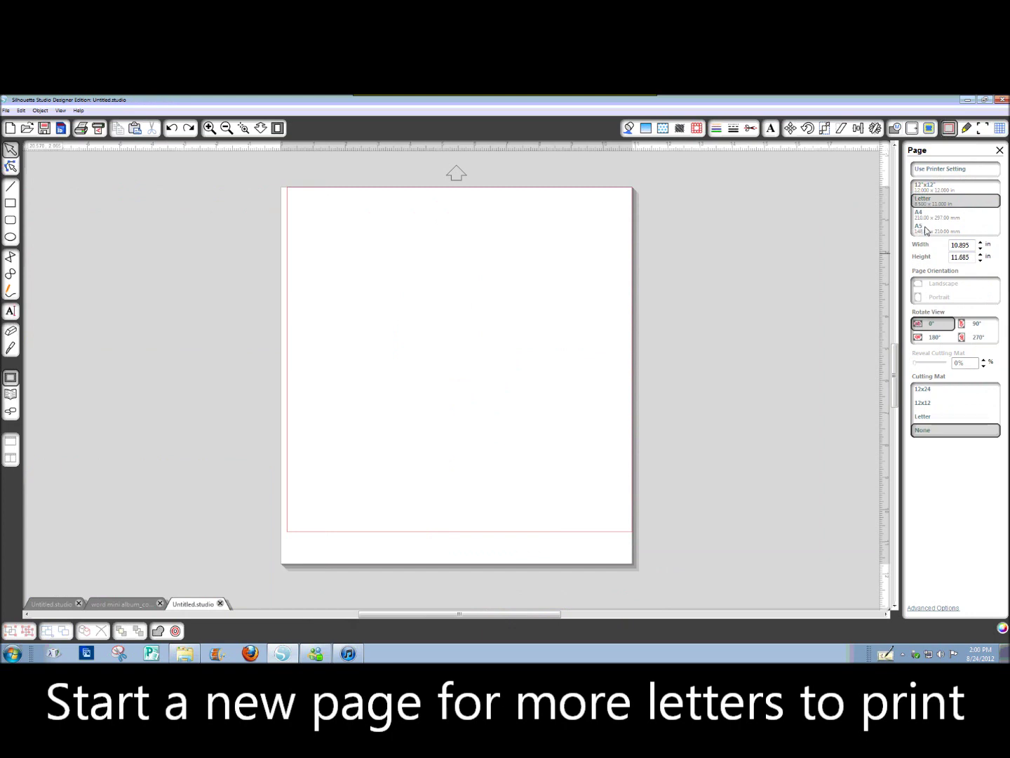
Step: Set the new page to landscape with a 12x12 cutting mat, then return to word mini album
left_click(945, 282)
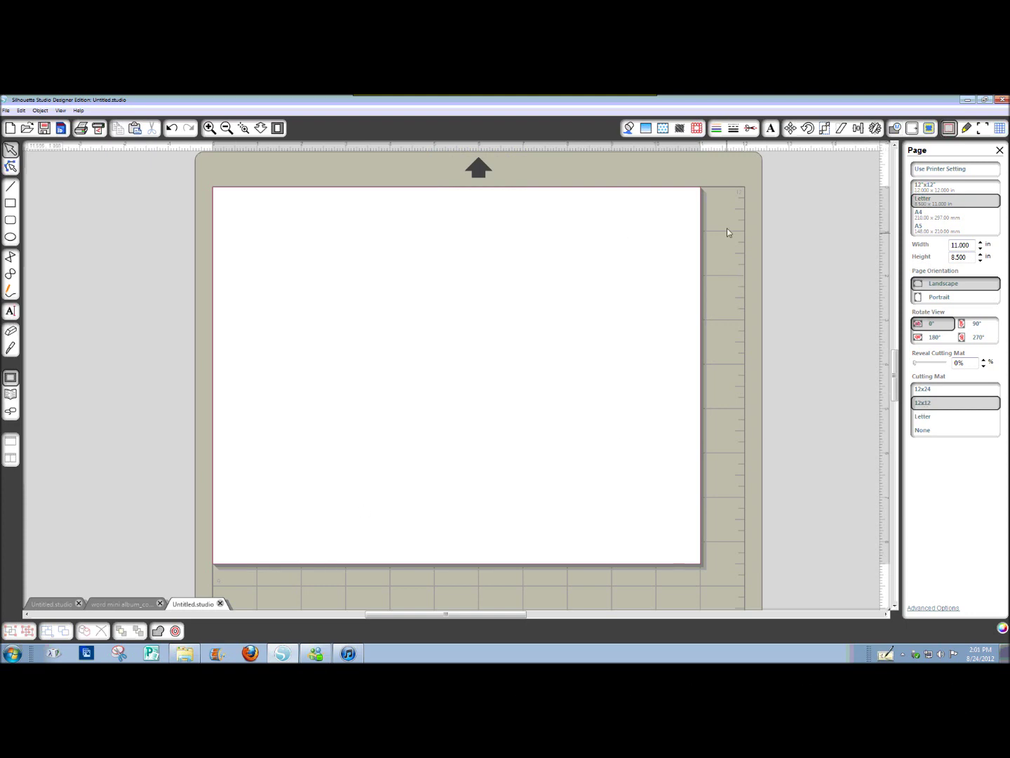
left_click(924, 428)
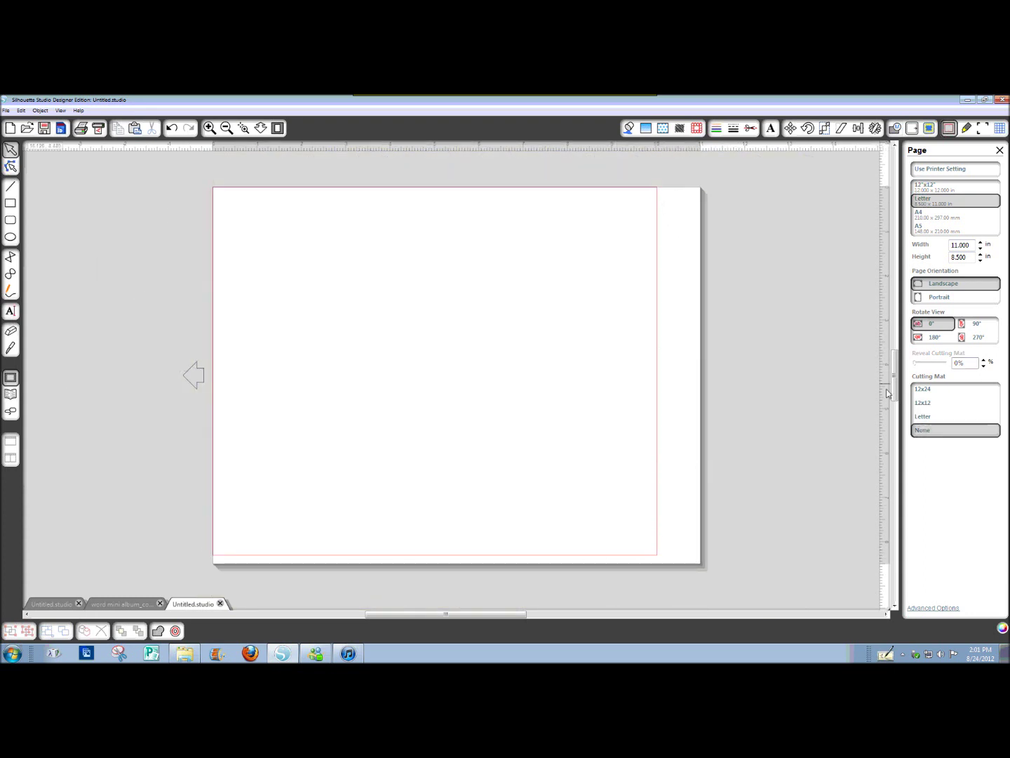
left_click(924, 417)
left_click(924, 402)
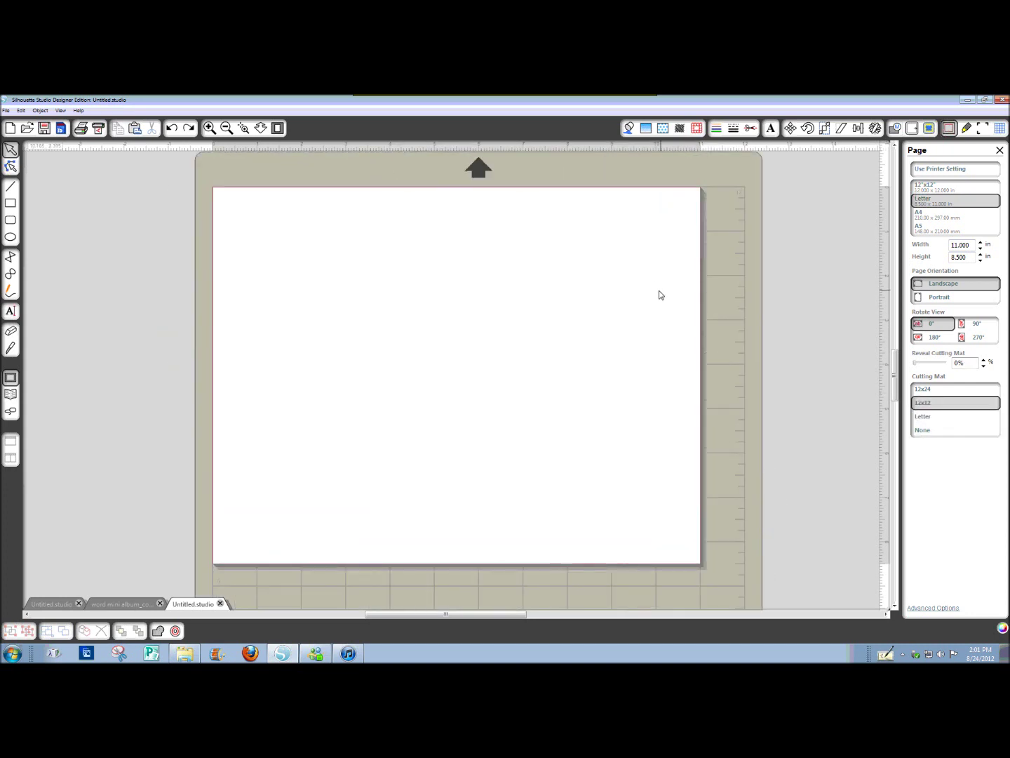
left_click(117, 607)
scroll(895, 379, "down", 3)
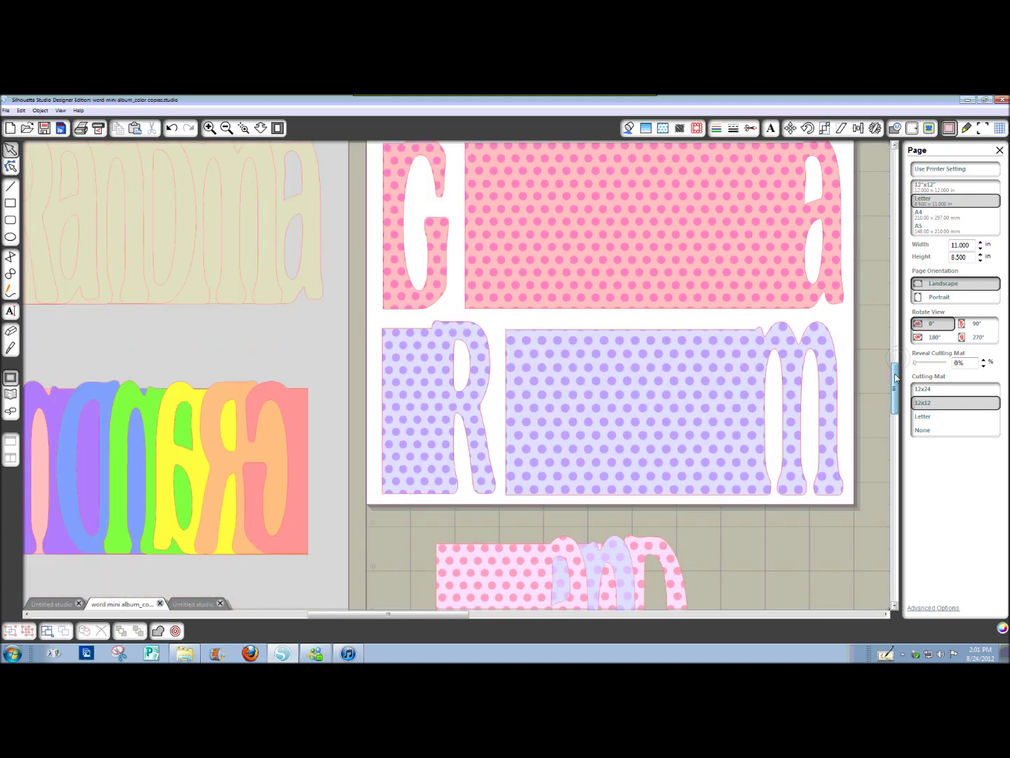
Step: Cut the pink 'and' pieces and paste them into the new Untitled document
scroll(895, 379, "down", 3)
left_click_drag(405, 356, 745, 582)
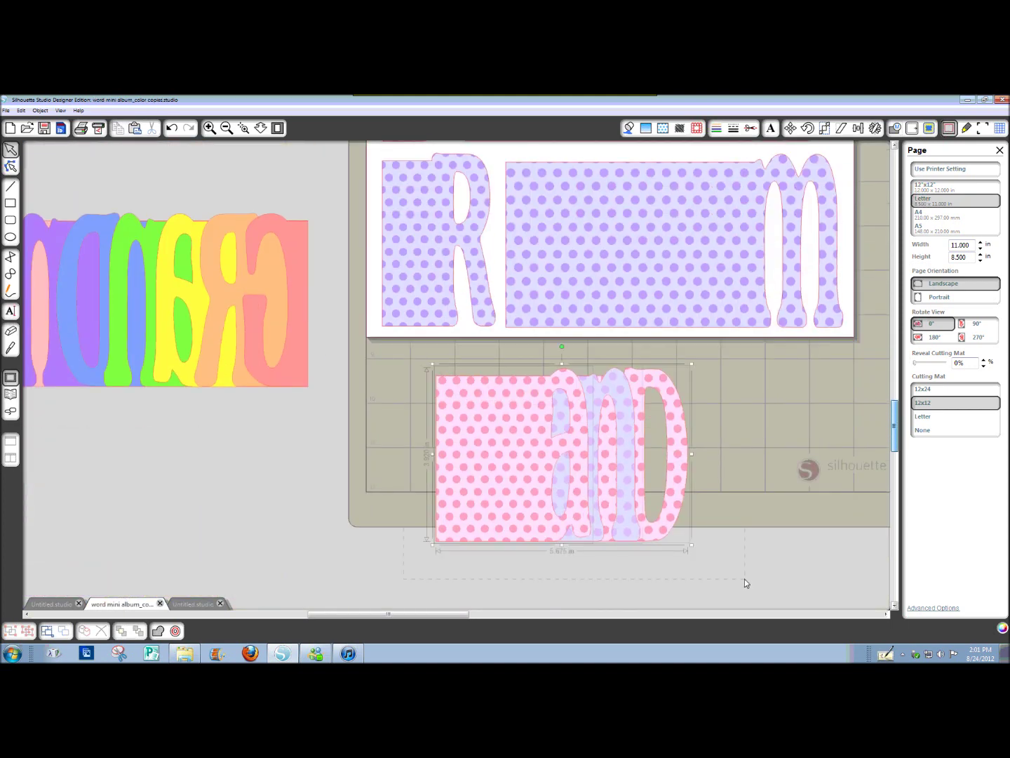
key("ctrl")
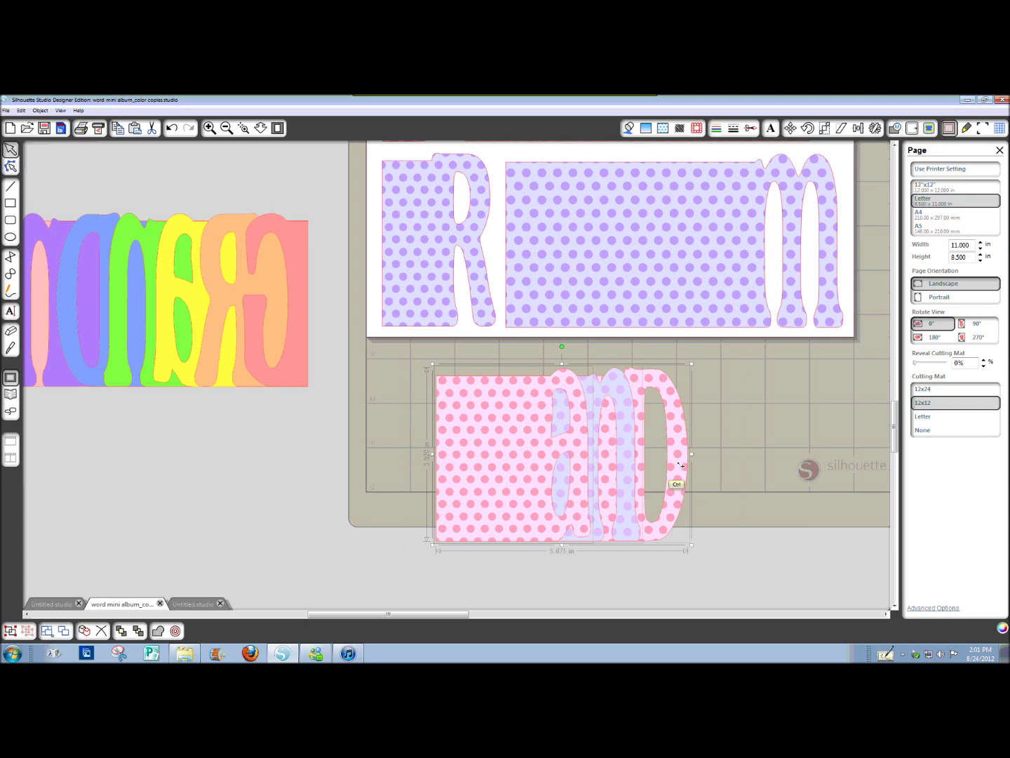
key("ctrl+x")
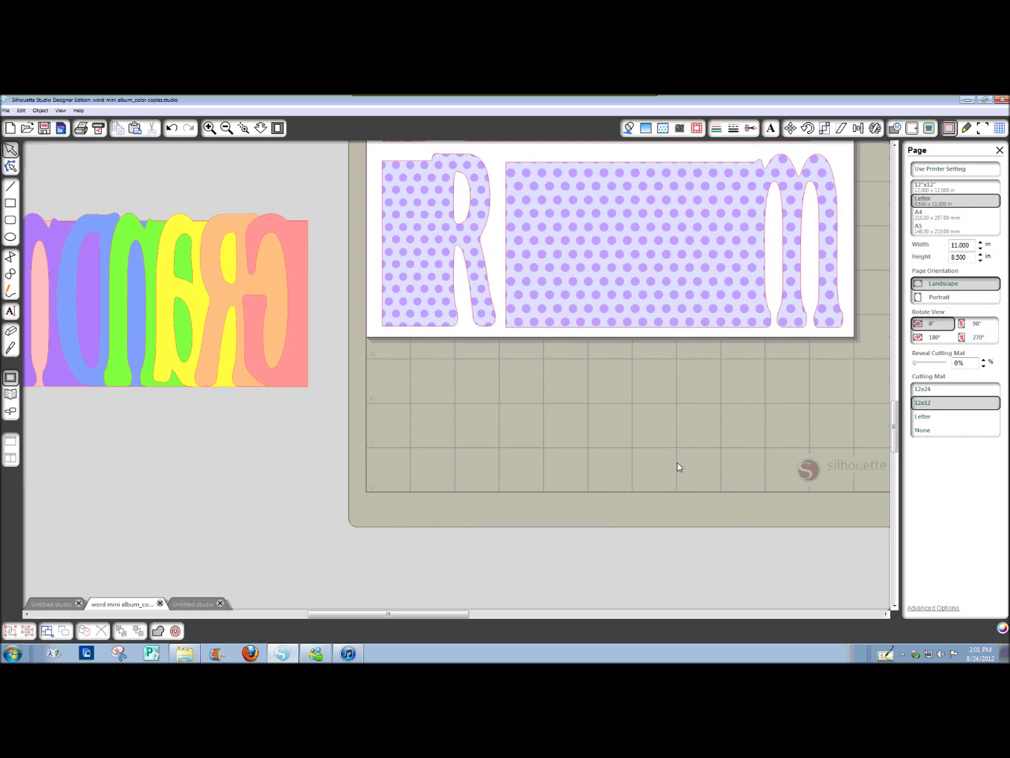
left_click(192, 605)
key("ctrl+v")
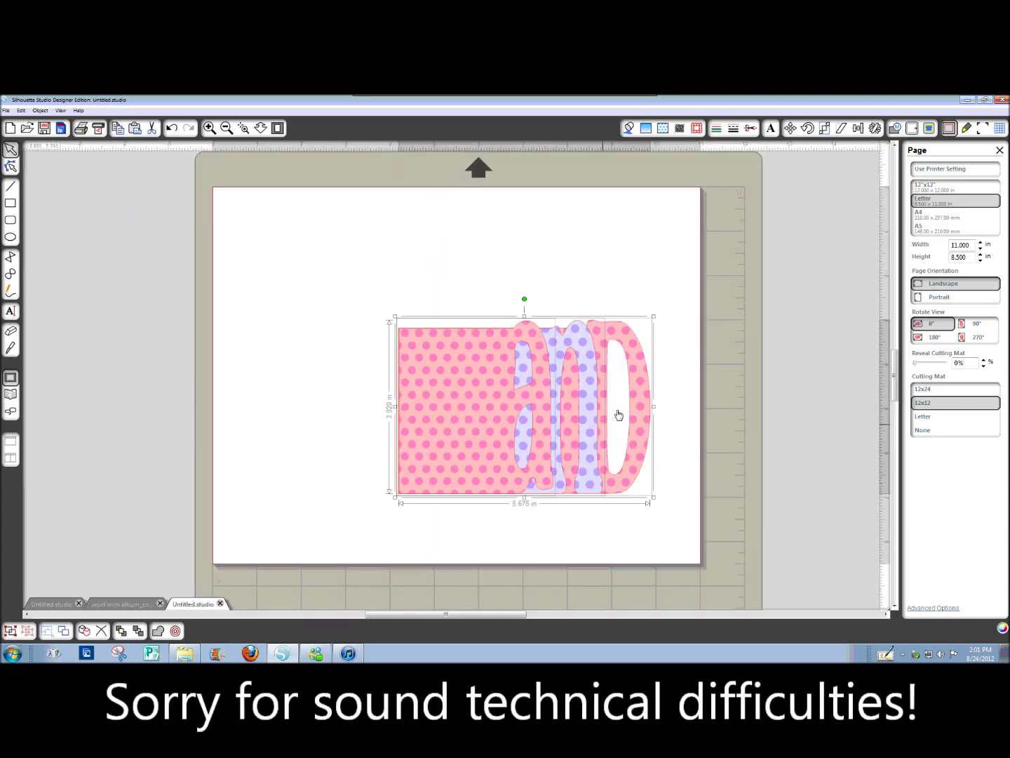
Step: Arrange the d, purple n and pink a pieces separately on the new page
left_click(644, 270)
left_click_drag(646, 357, 685, 247)
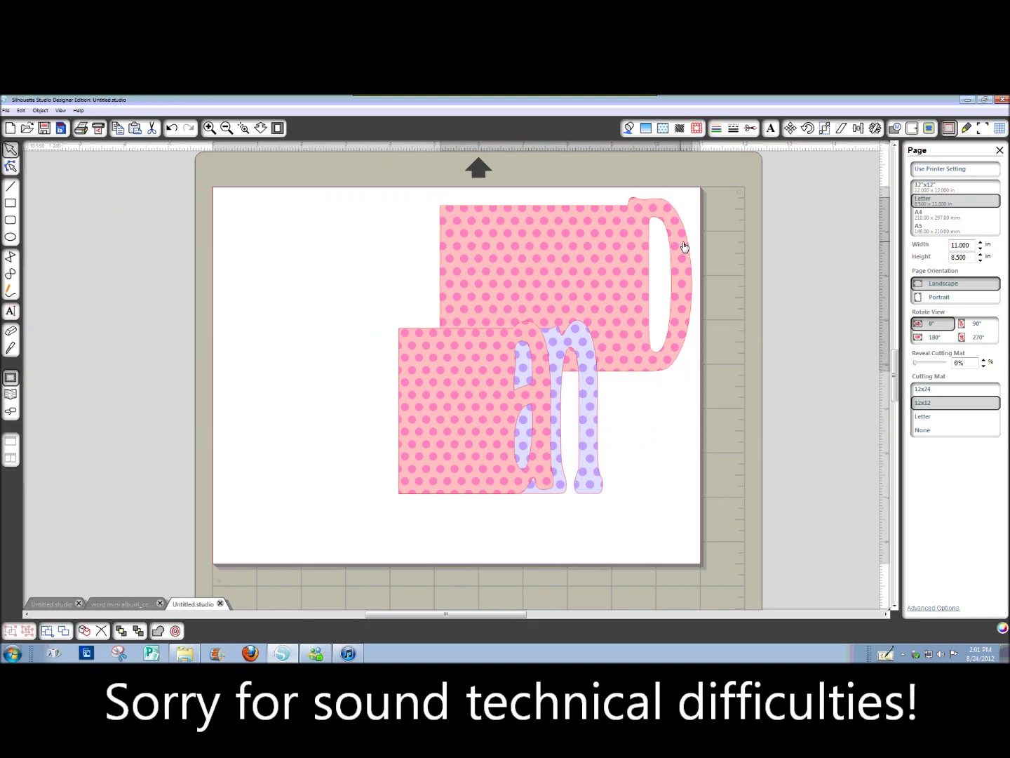
left_click_drag(594, 390, 677, 452)
left_click_drag(548, 410, 420, 284)
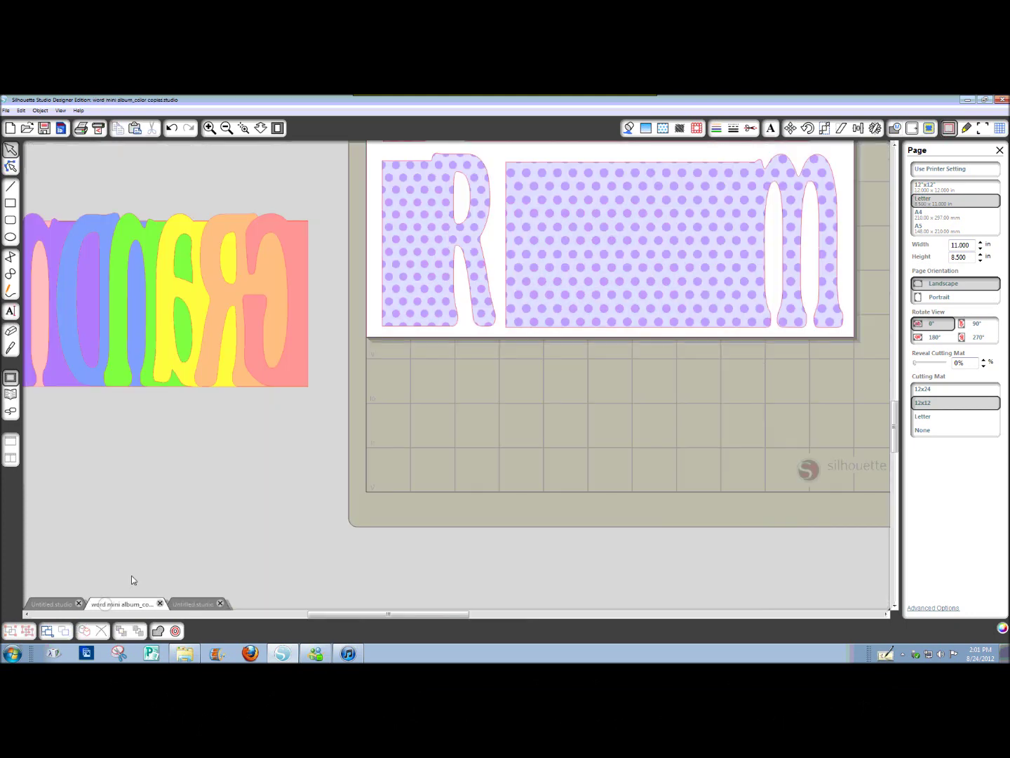
left_click(139, 603)
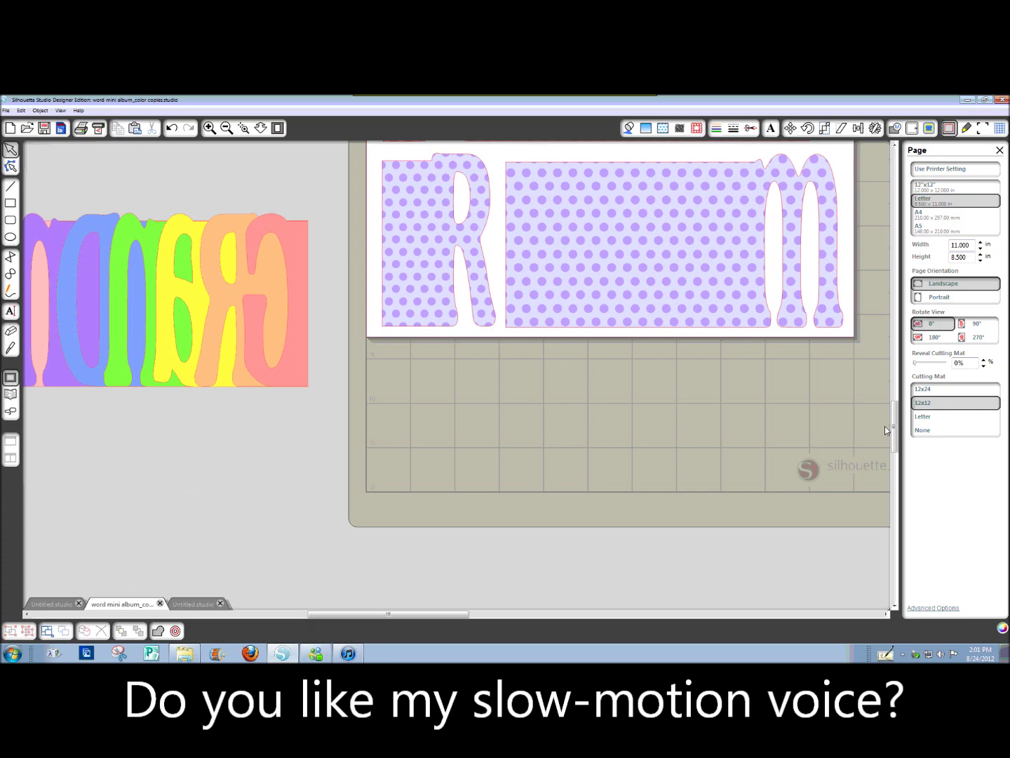
Step: Select the pink polka-dot a piece and open the Paper Autumn dots and flowers folder
left_click_drag(893, 427, 879, 379)
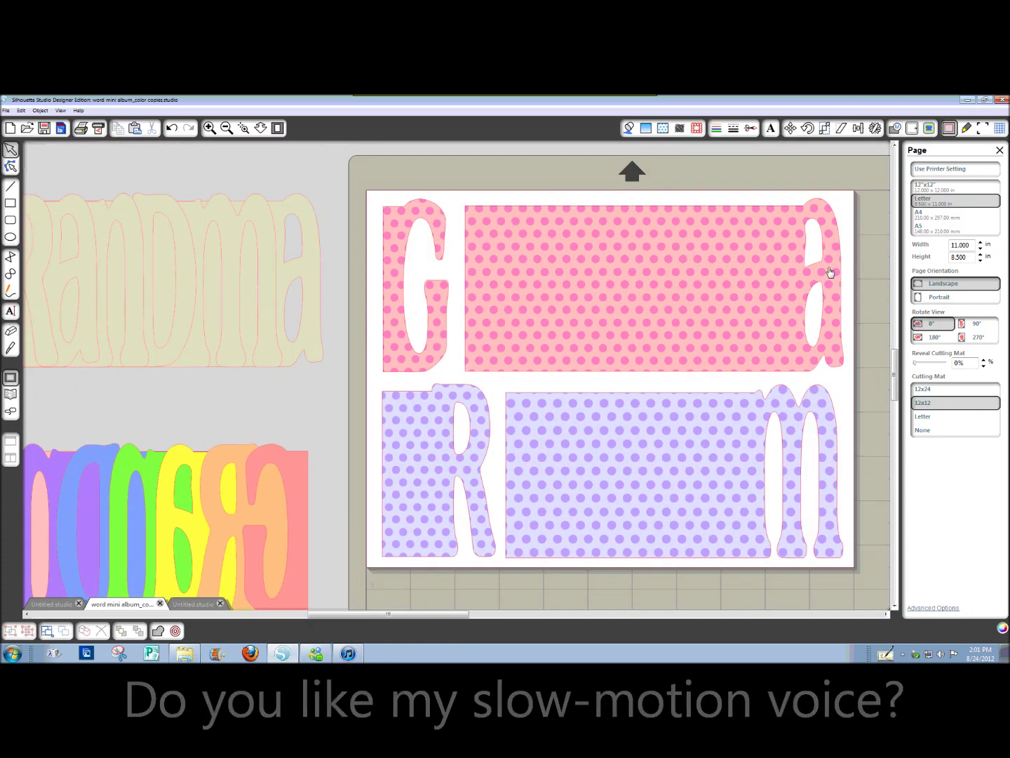
left_click(643, 302)
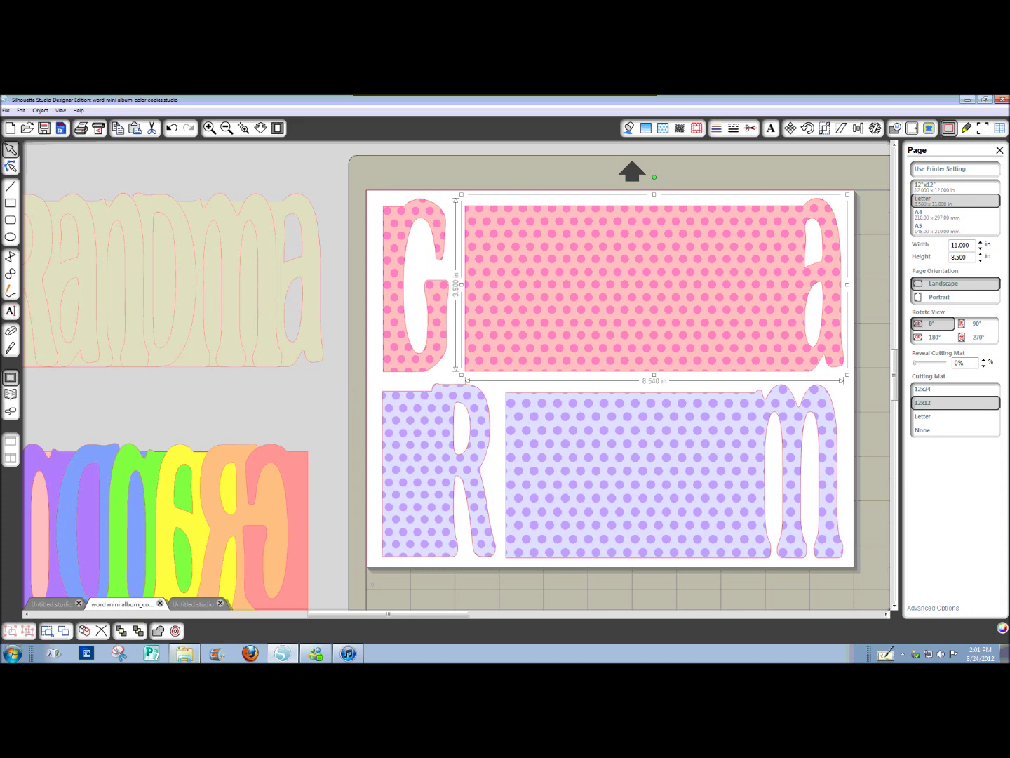
left_click(184, 654)
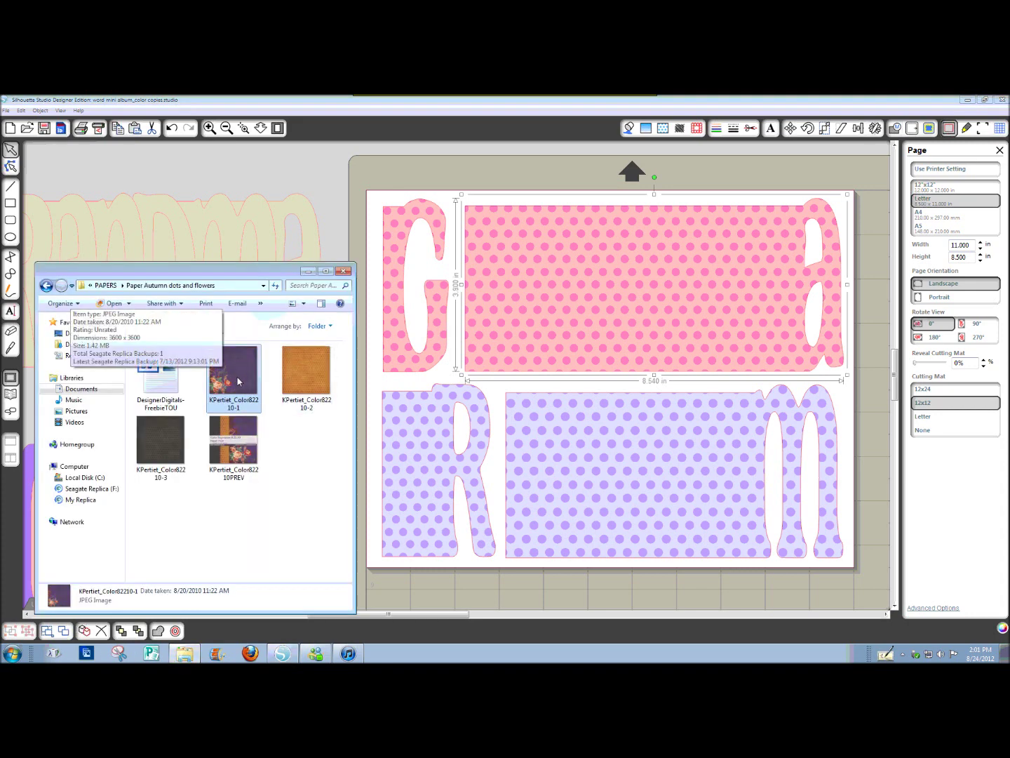
Step: Fill the a and R with purple floral paper and the G and m with orange dots
left_click_drag(238, 382, 548, 301)
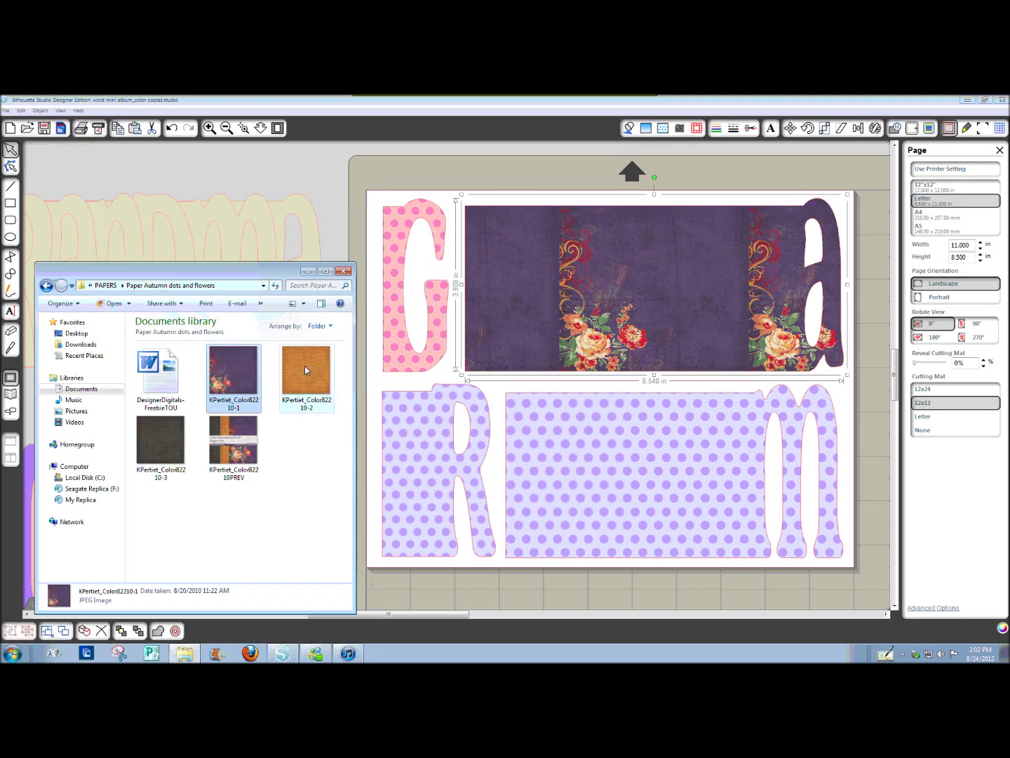
left_click_drag(306, 369, 570, 433)
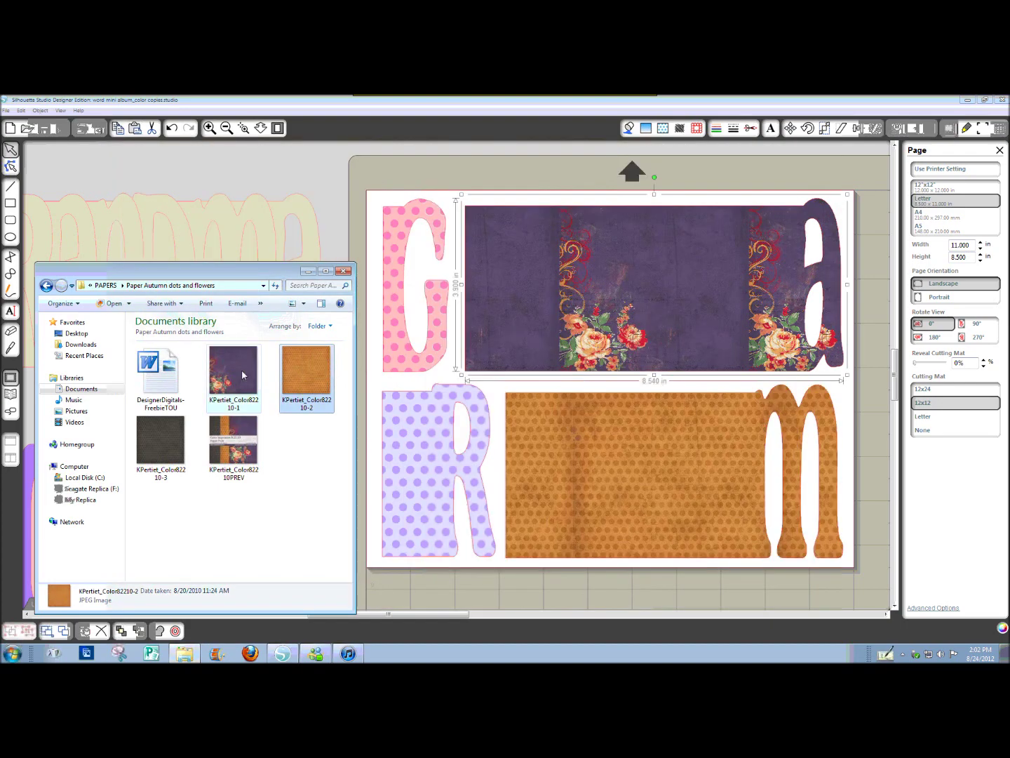
left_click_drag(242, 369, 418, 449)
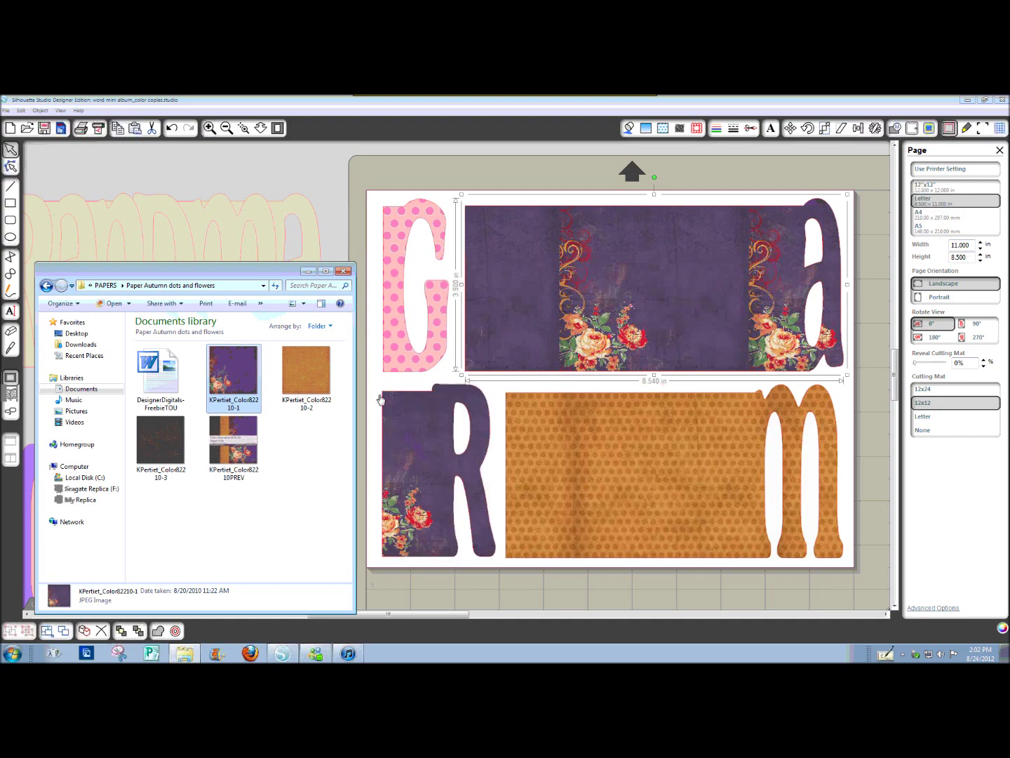
left_click_drag(299, 377, 397, 320)
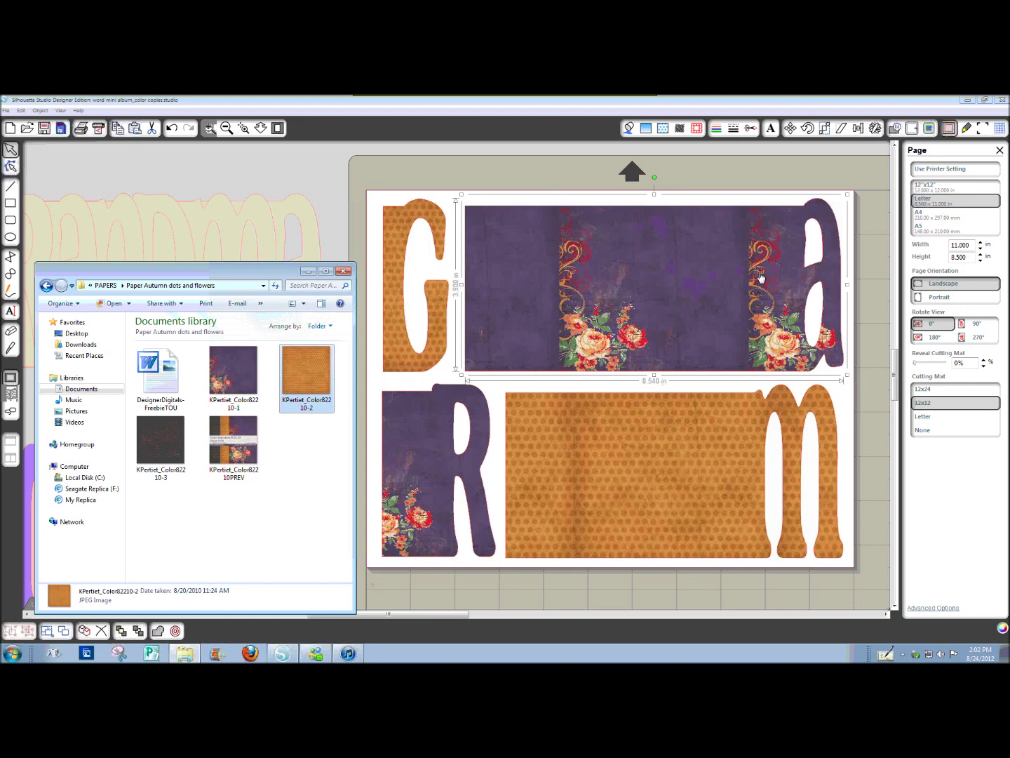
left_click(711, 343)
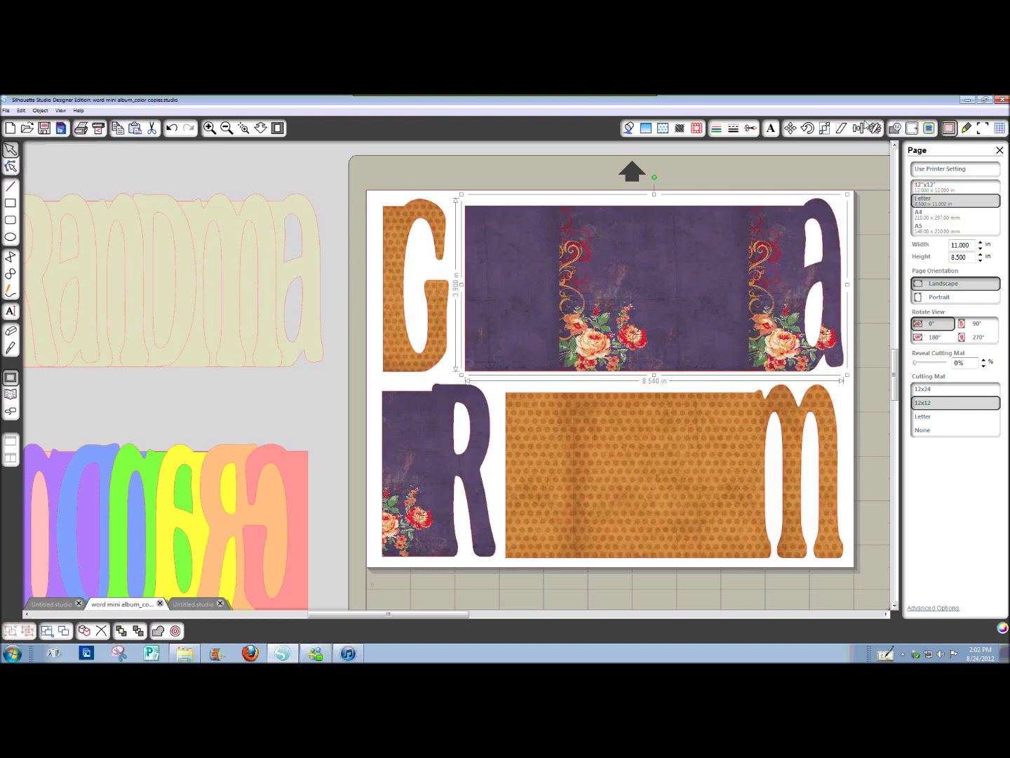
Step: Enlarge and pan the floral paper in the a piece so the roses show
left_click(663, 128)
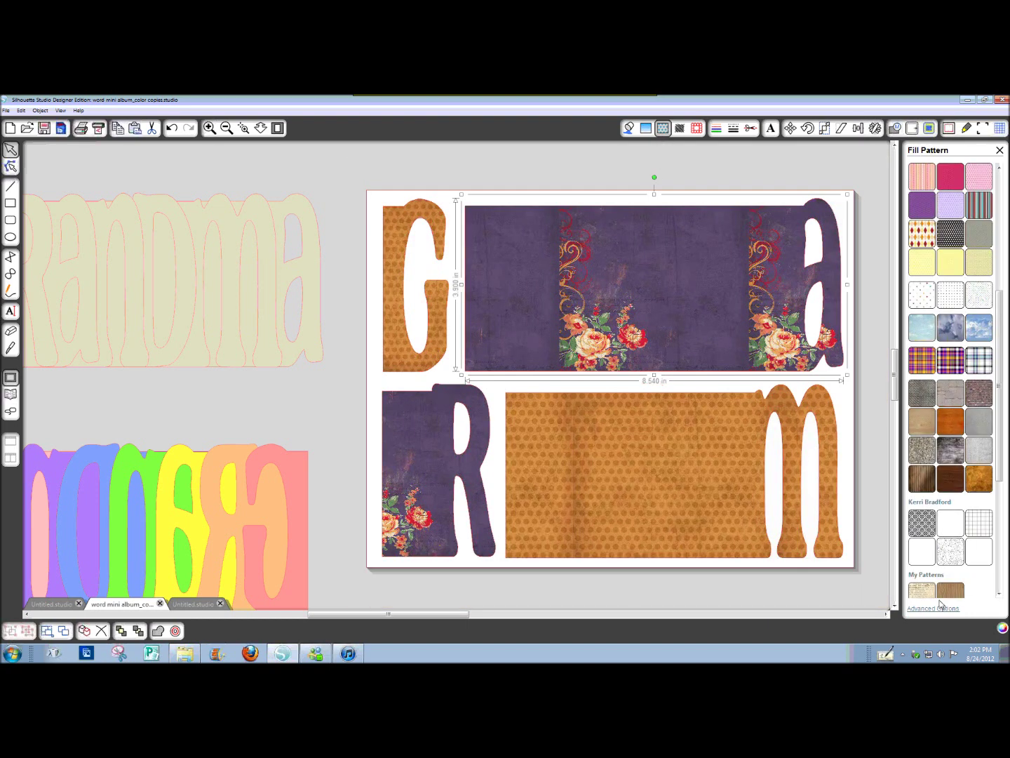
left_click(930, 610)
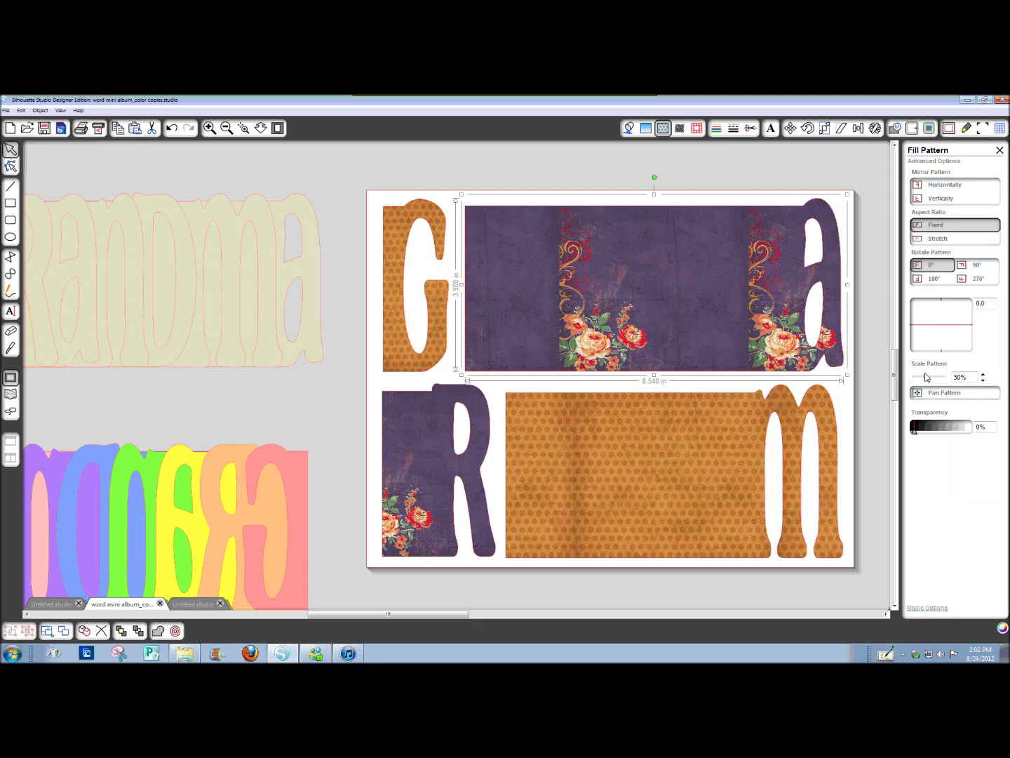
left_click_drag(926, 376, 930, 377)
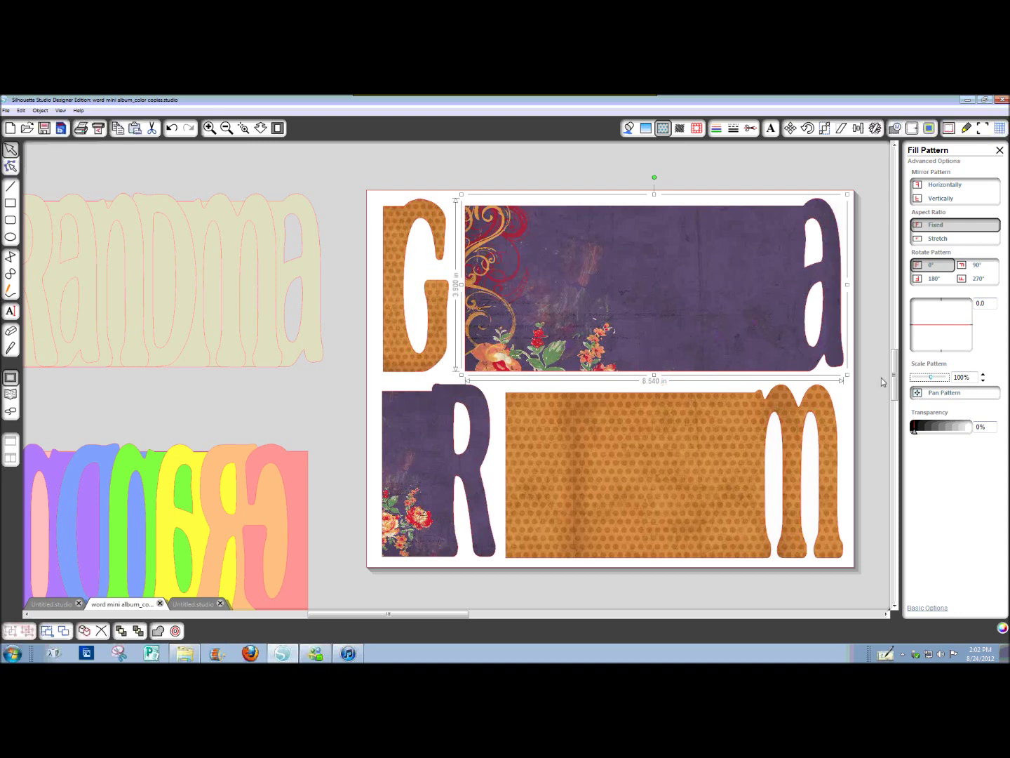
left_click(937, 396)
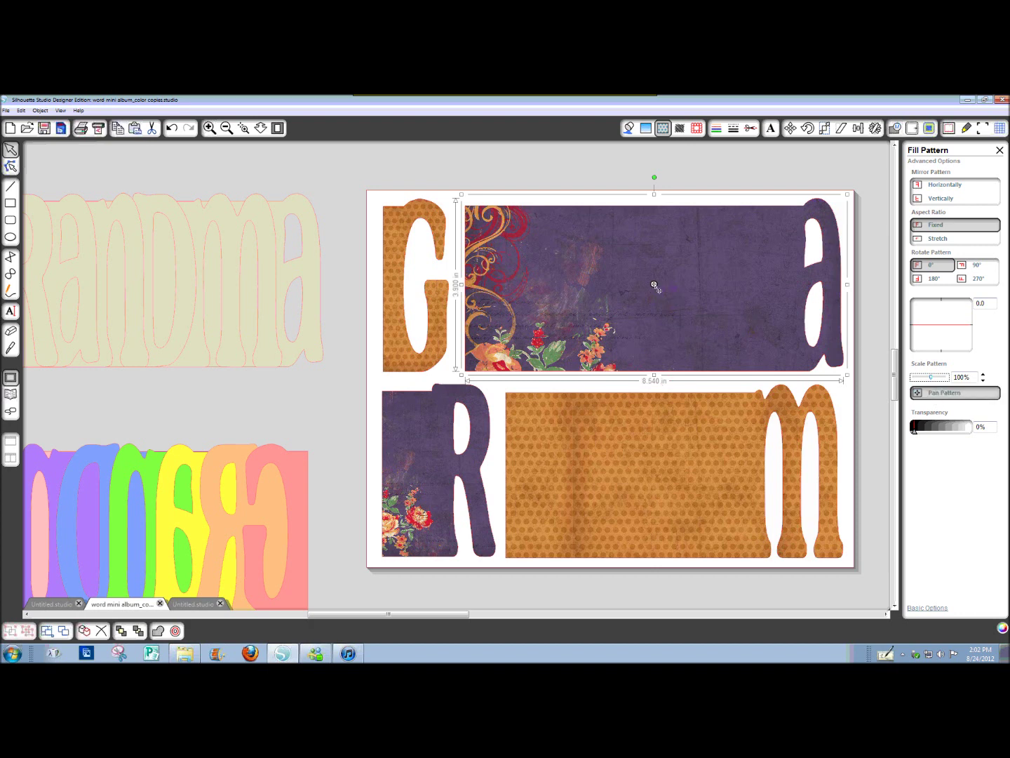
left_click_drag(659, 289, 652, 184)
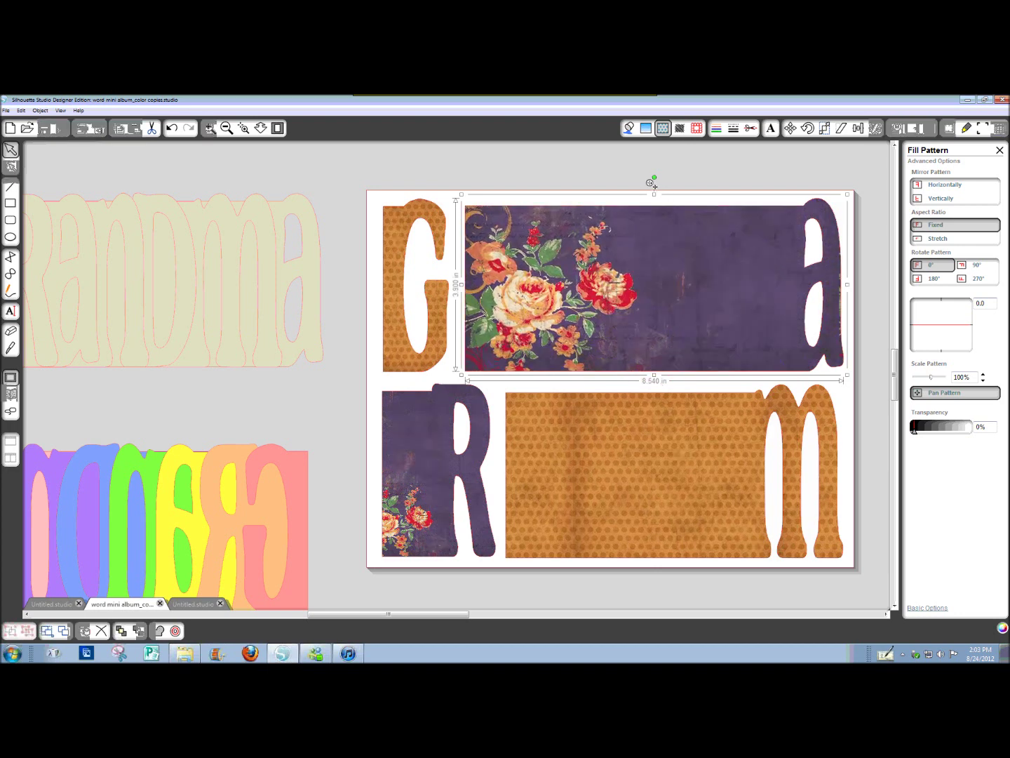
left_click_drag(651, 183, 654, 187)
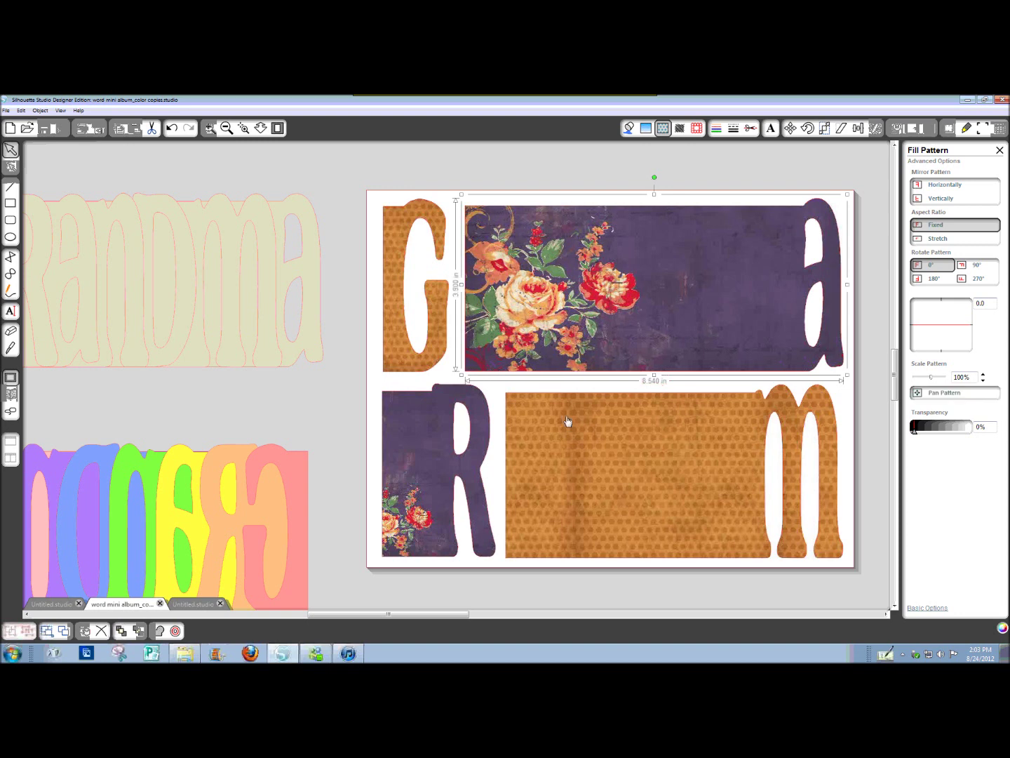
Step: Scale the R's floral paper to 220% and pan it so the roses show
left_click(433, 449)
left_click_drag(930, 377, 937, 379)
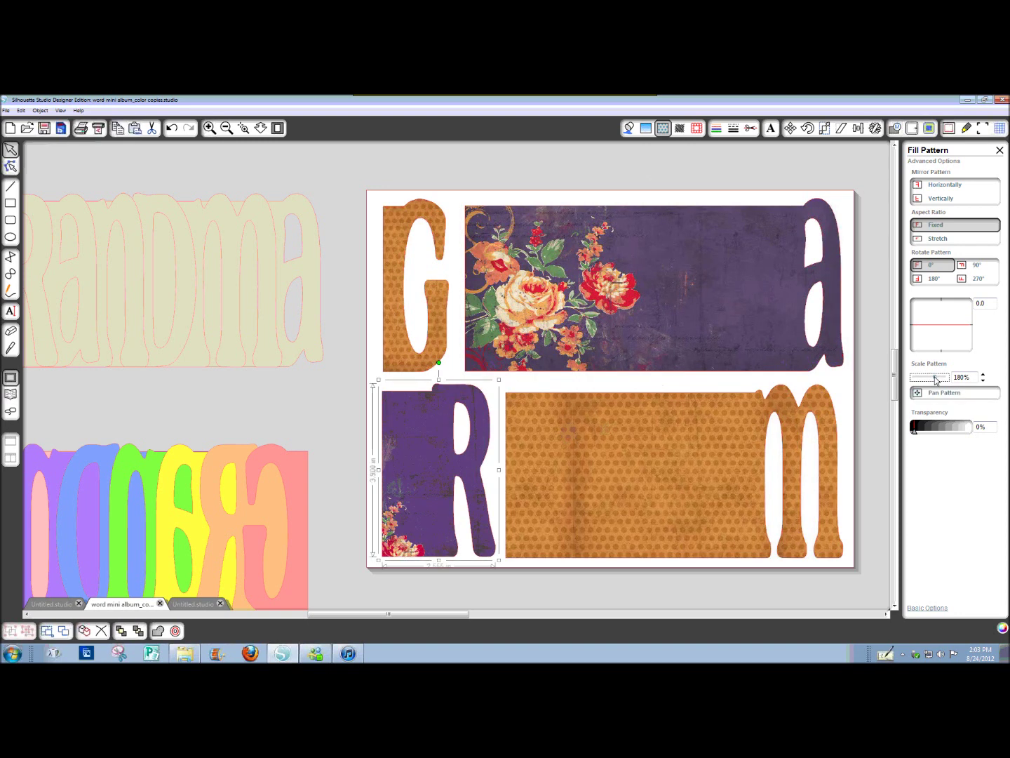
left_click_drag(936, 380, 938, 379)
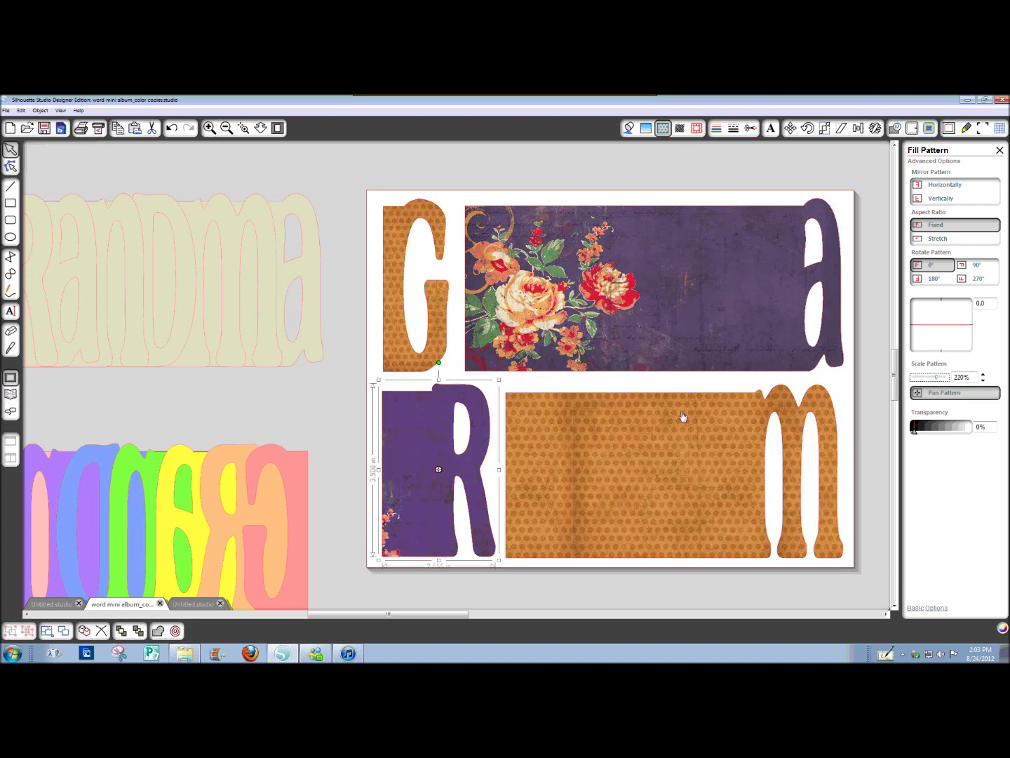
left_click_drag(447, 462, 471, 370)
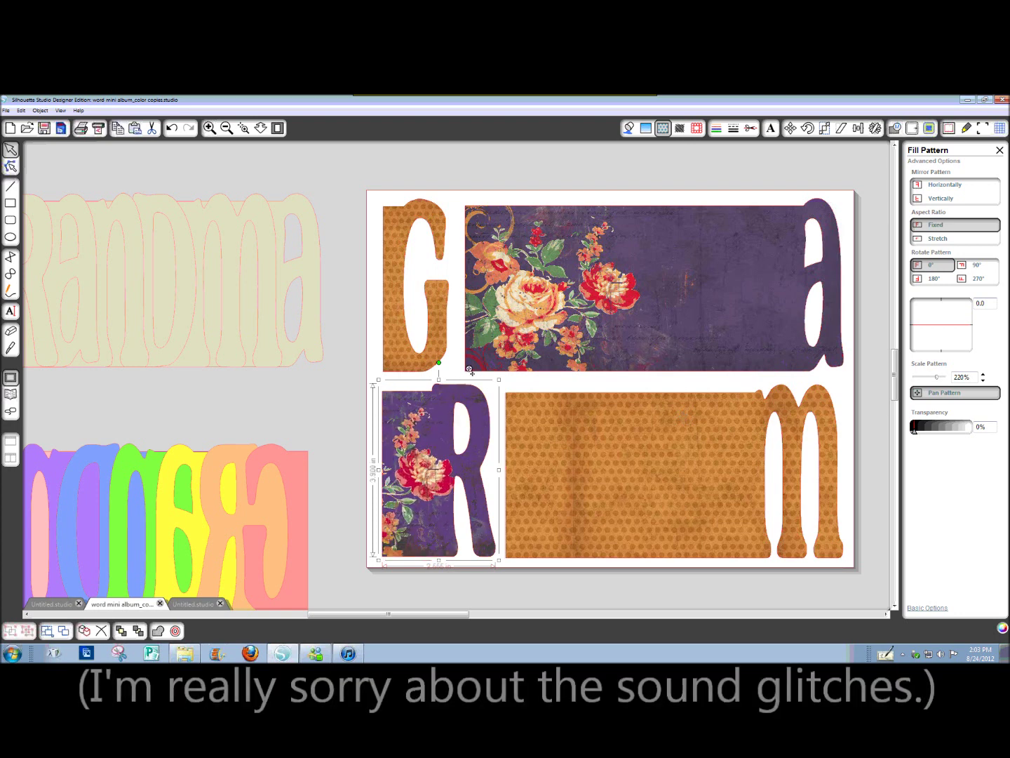
Step: Enlarge the dot patterns in the orange m and G pieces, then switch to Untitled.studio
left_click(655, 477)
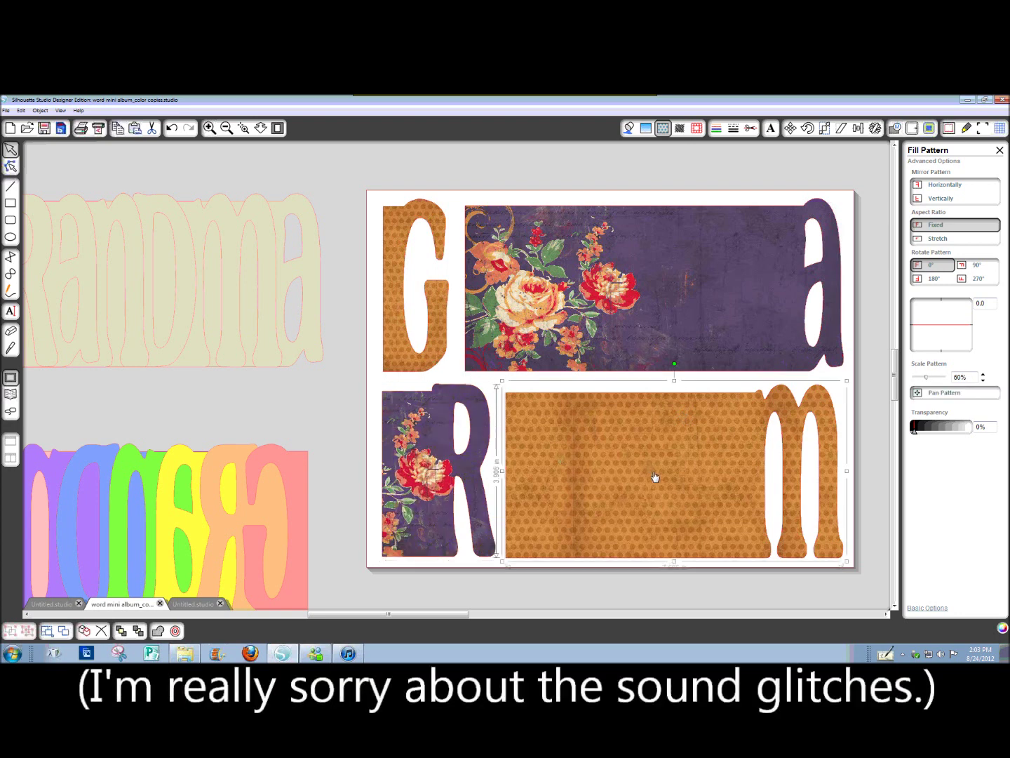
left_click(439, 315)
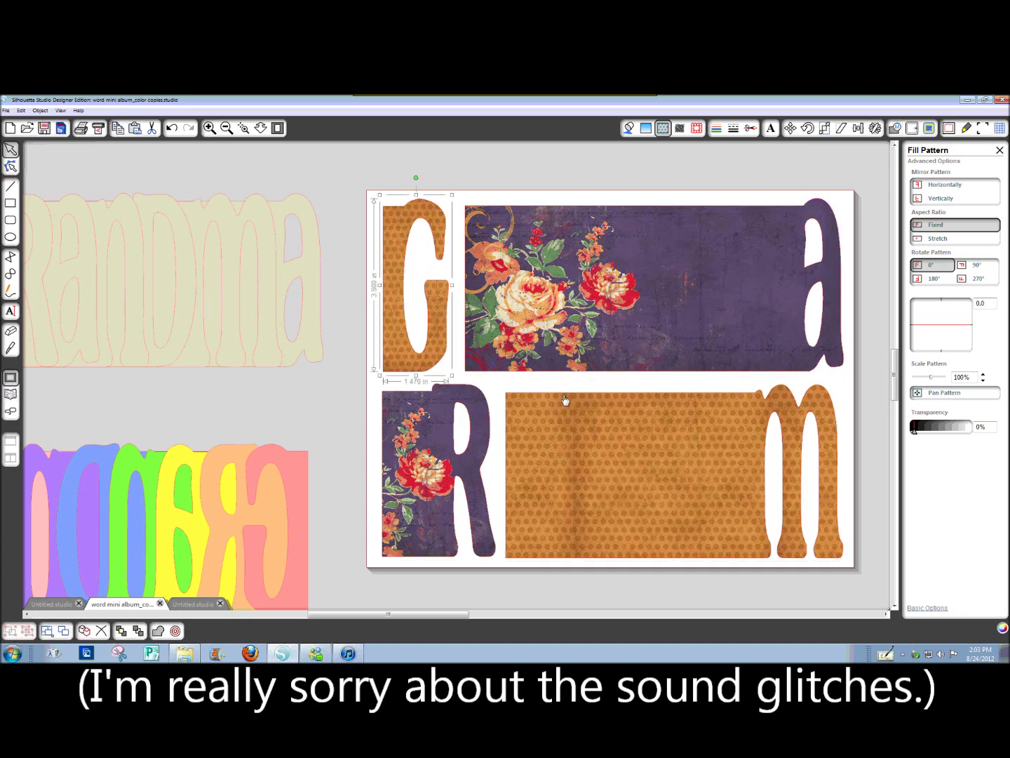
left_click(672, 470)
left_click_drag(931, 377, 932, 381)
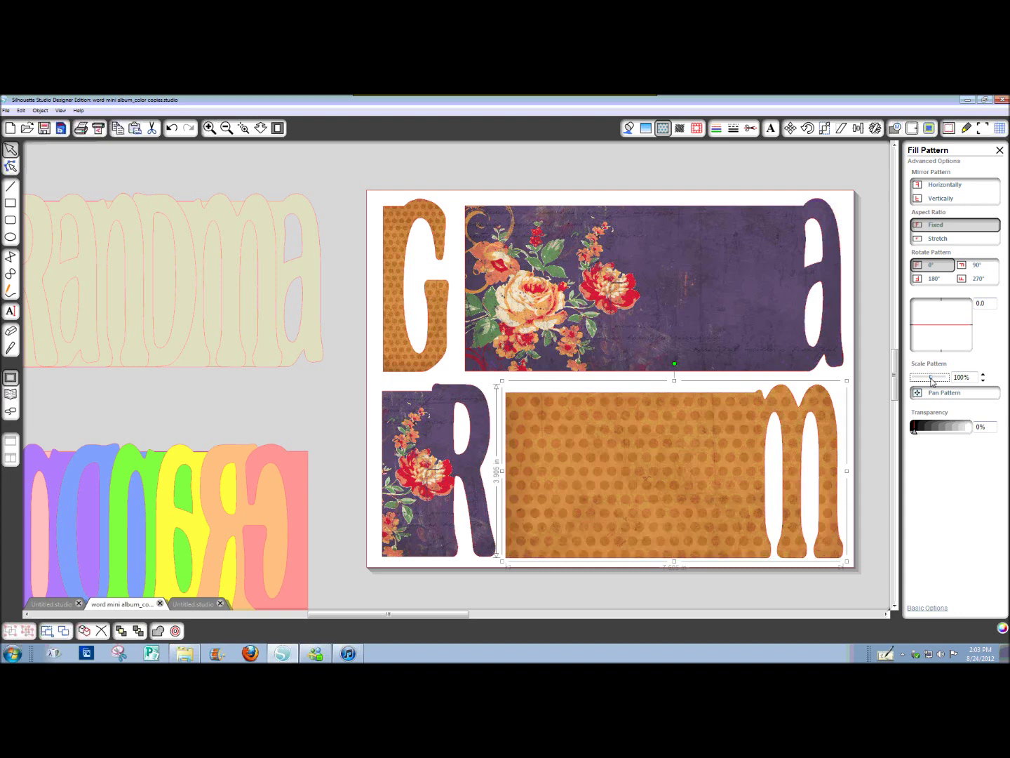
left_click(443, 296)
left_click_drag(931, 380, 935, 381)
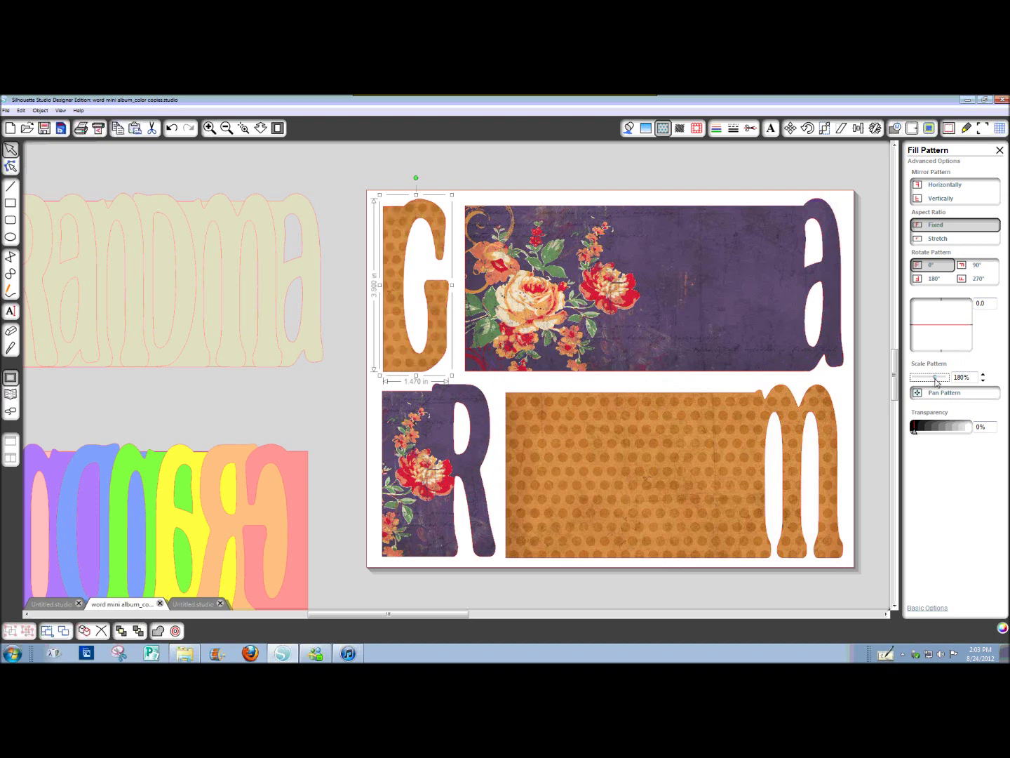
left_click(851, 309)
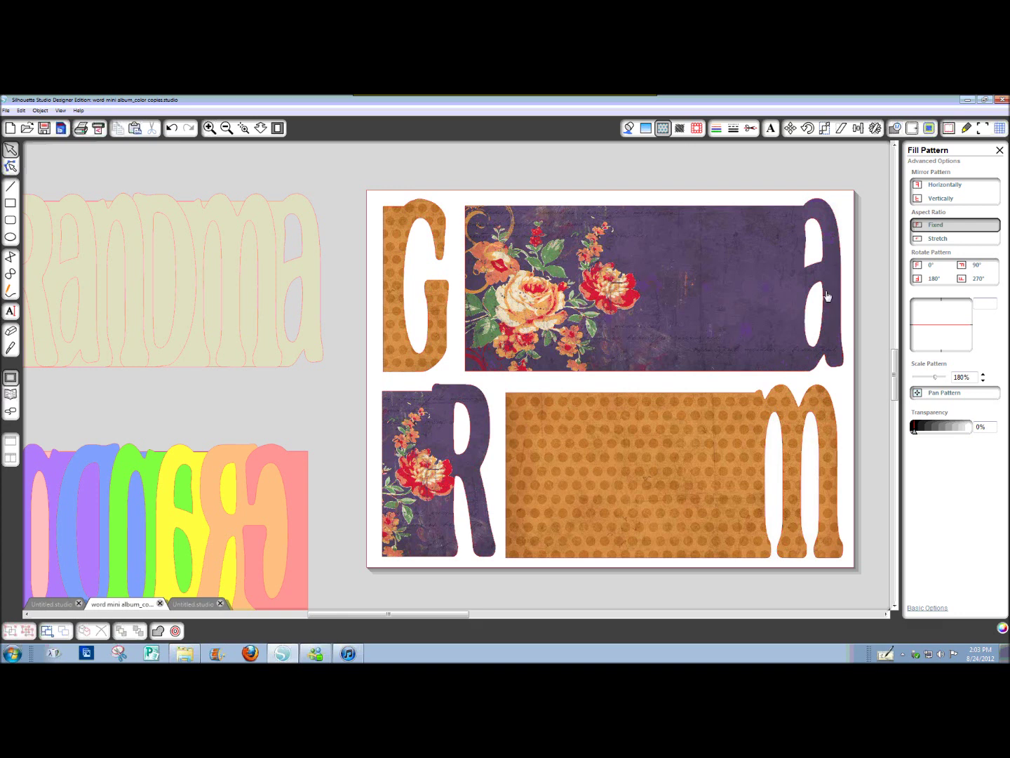
scroll(890, 358, "down", 1)
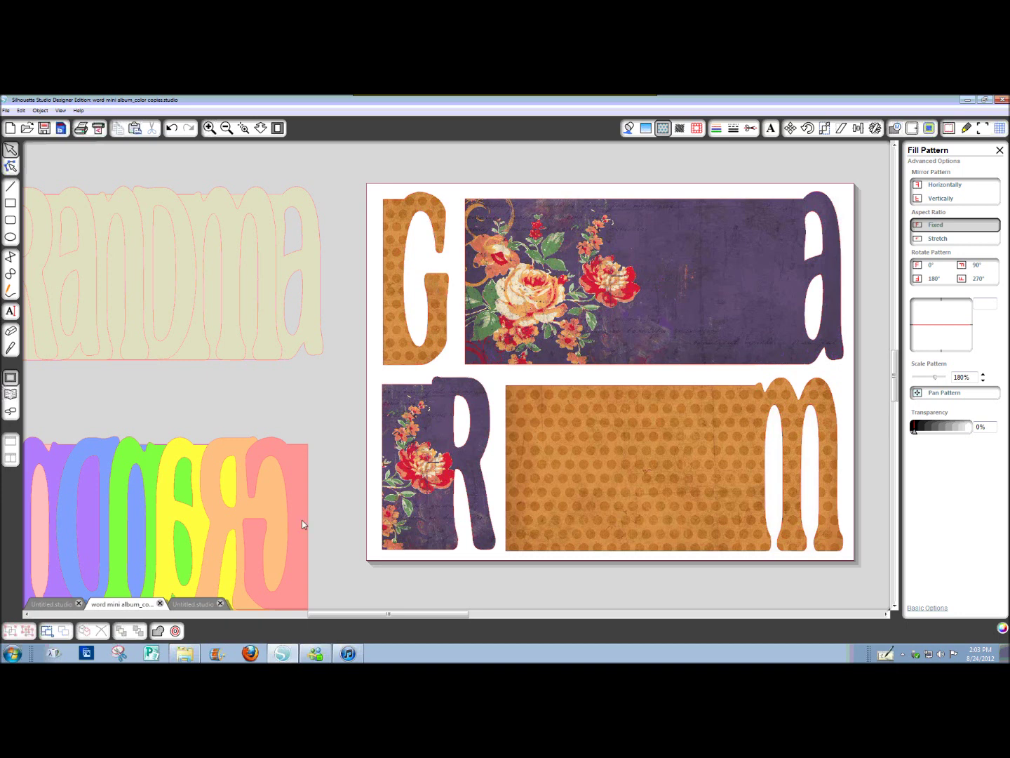
left_click(186, 605)
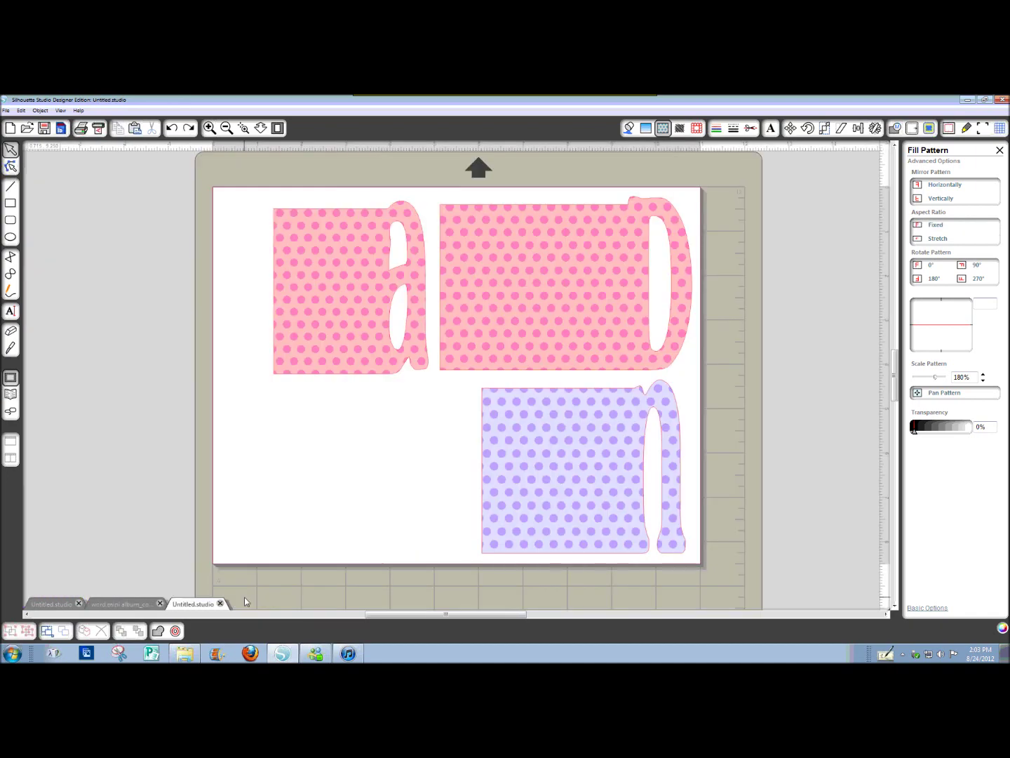
Step: Select a pink letter, then go back to the word mini album_color copies.studio document
left_click(461, 361)
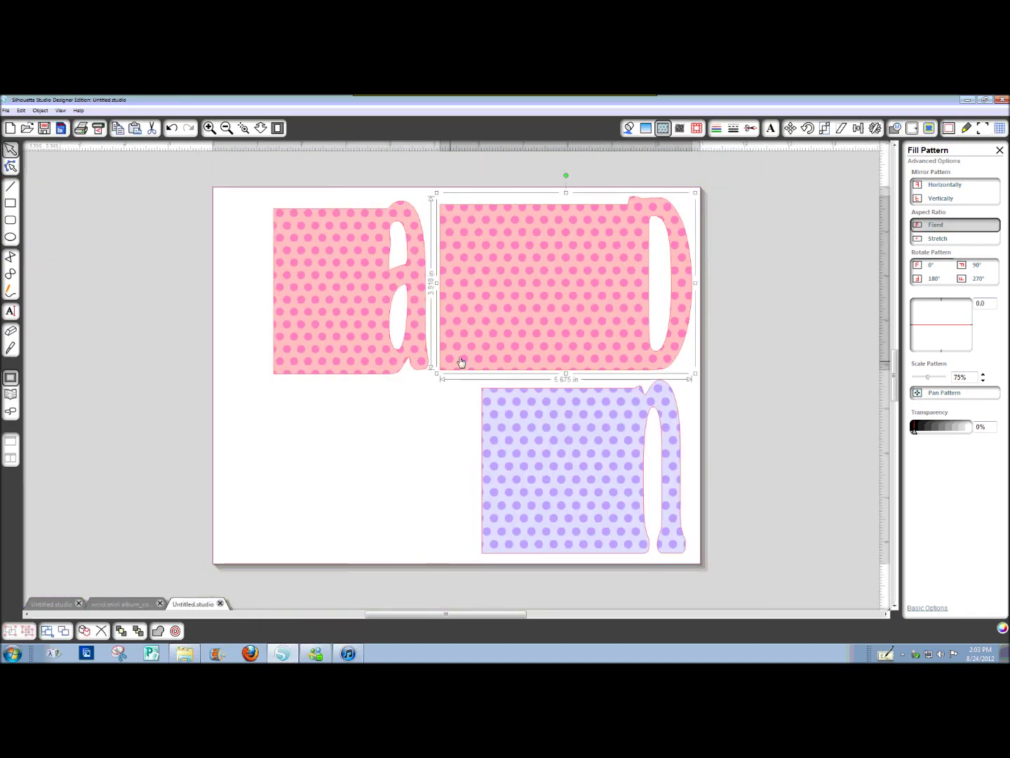
left_click(138, 605)
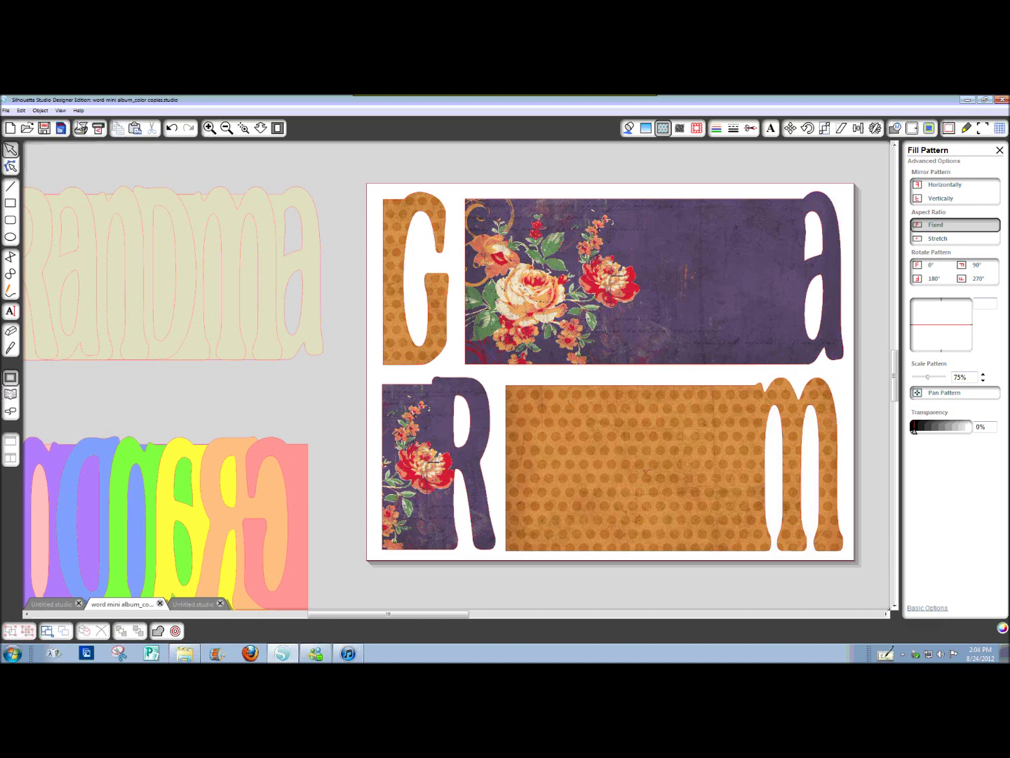
Step: Set the printer preferences to Landscape and print the papered G, a, R, m page
left_click(82, 129)
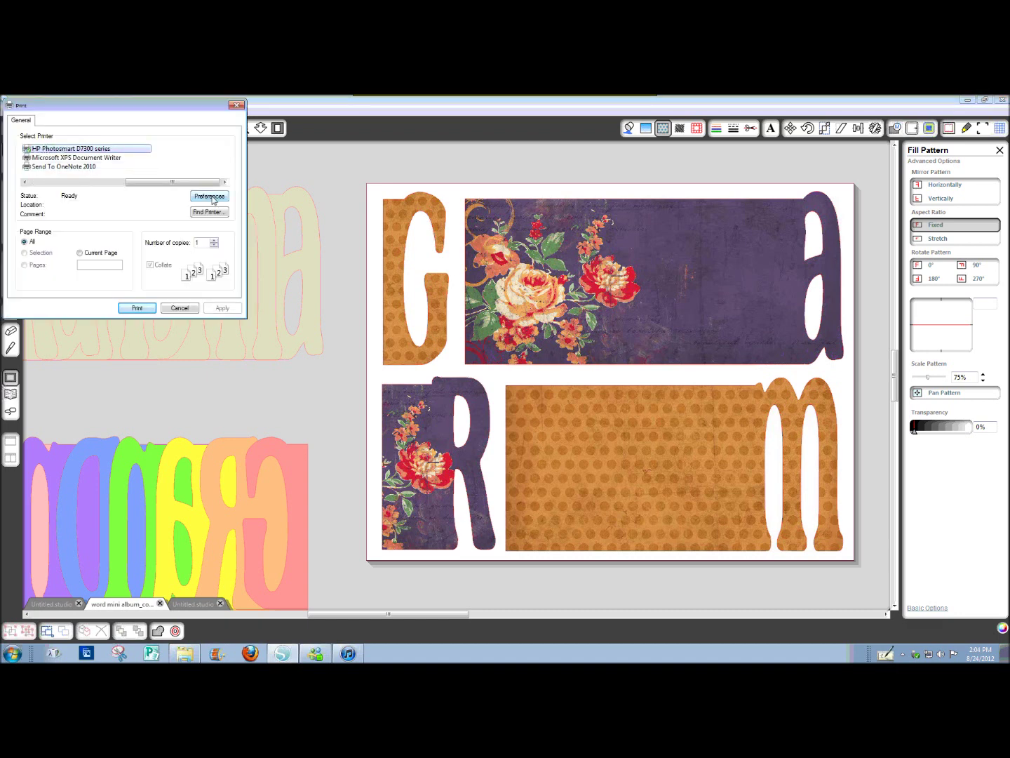
left_click(214, 200)
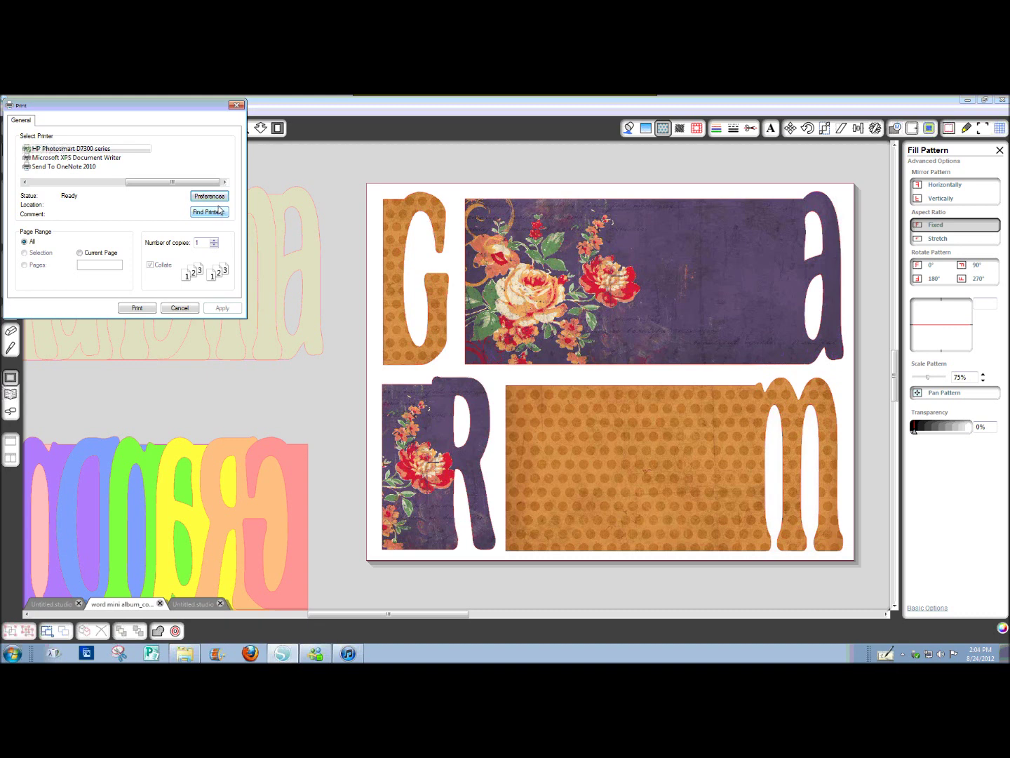
left_click(220, 197)
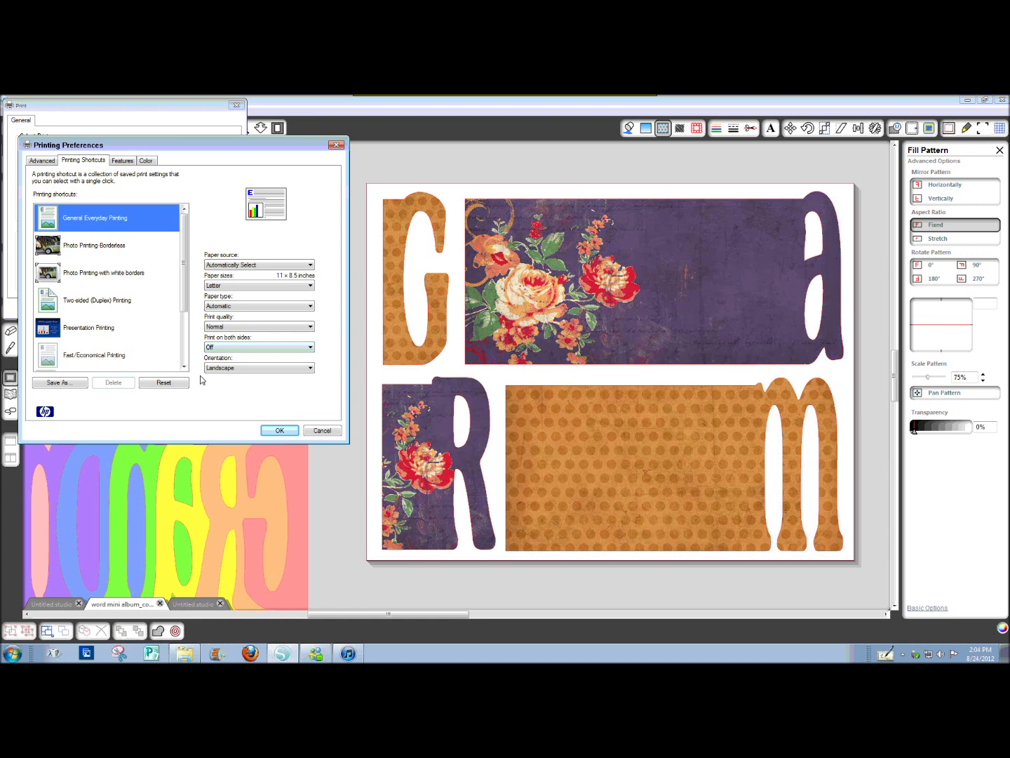
left_click(223, 374)
left_click(282, 431)
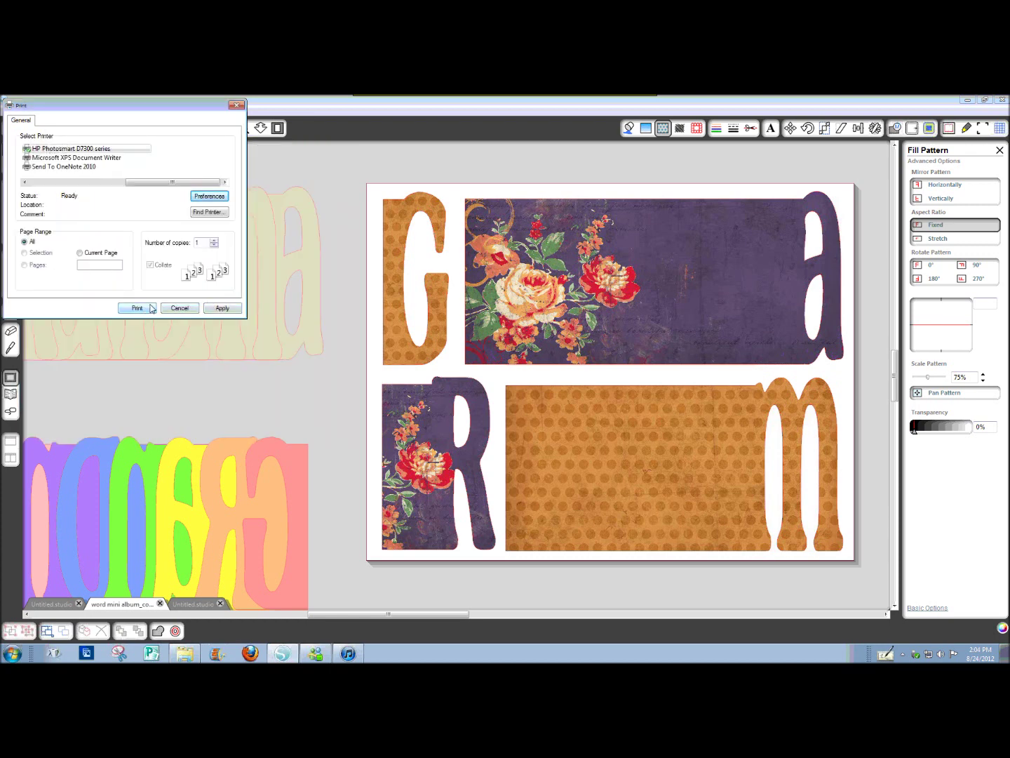
left_click(185, 311)
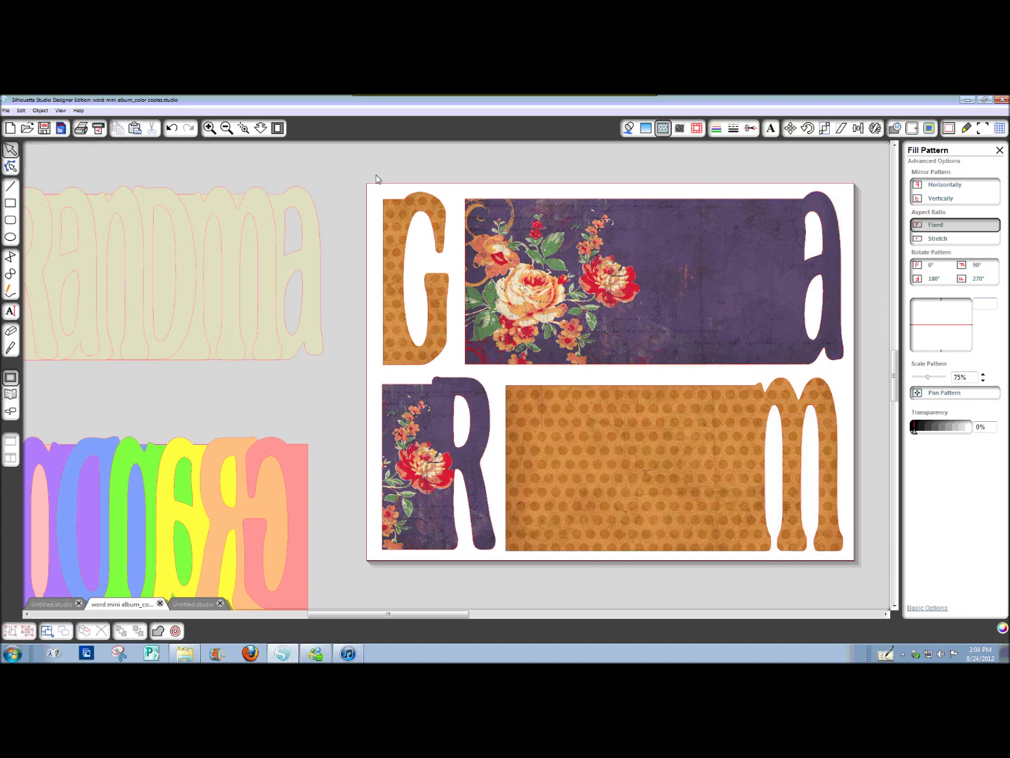
Step: Select all the letter panels and show the basic Fill Pattern swatches
left_click_drag(344, 162, 855, 572)
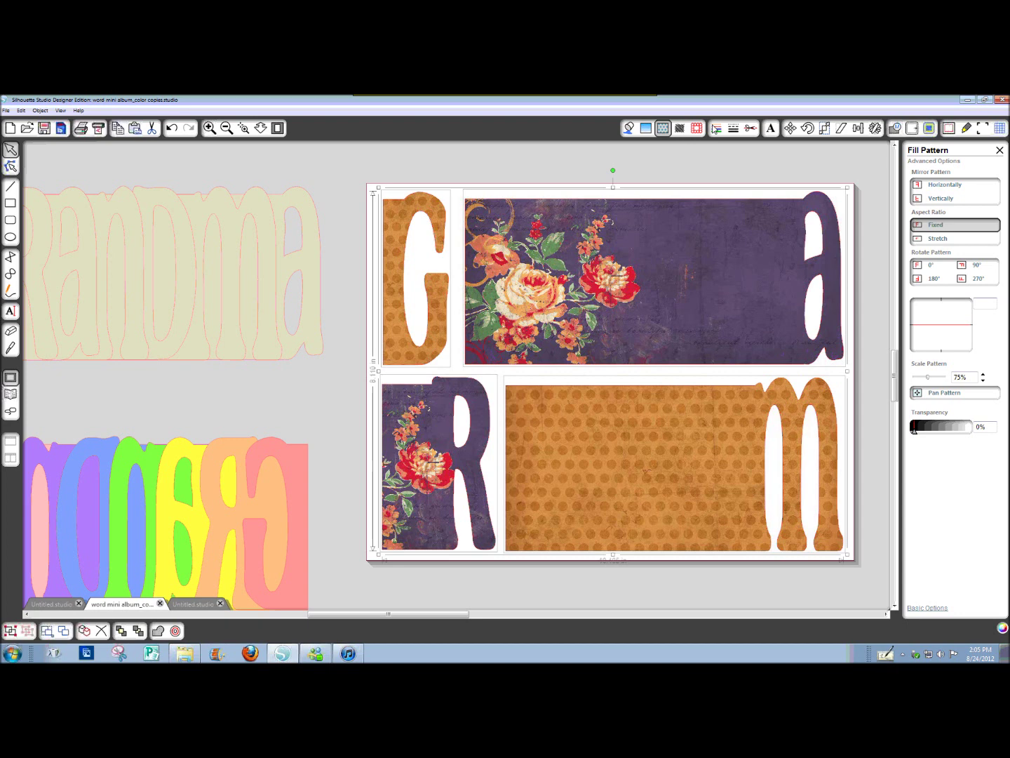
left_click(667, 130)
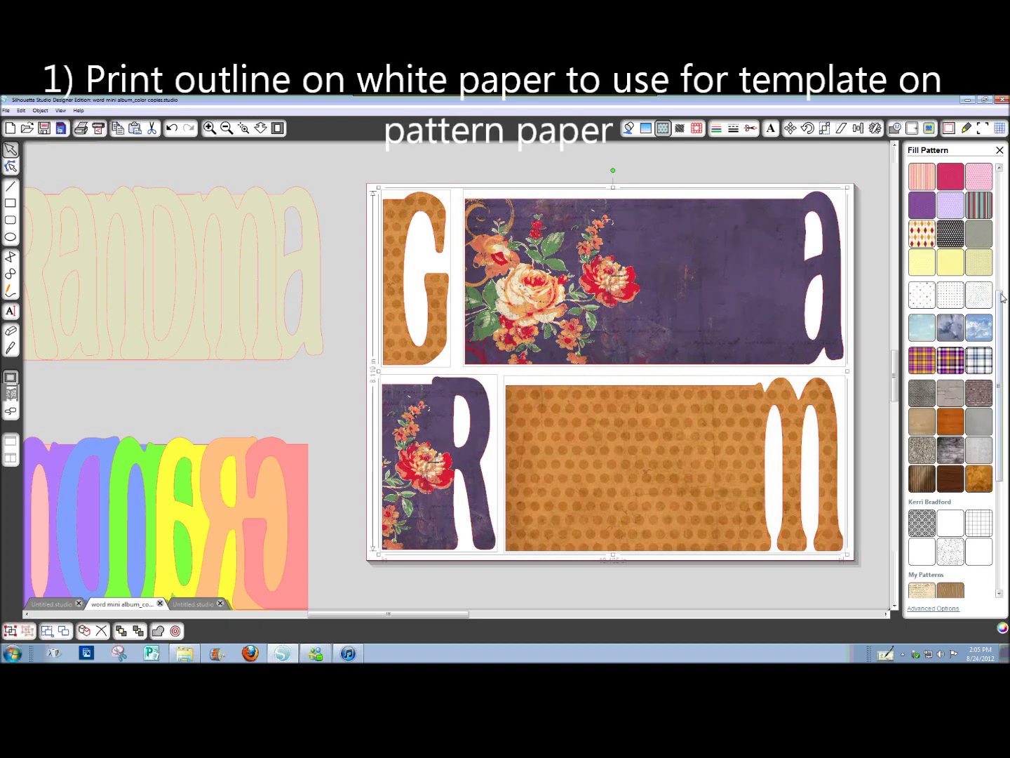
left_click_drag(1001, 307, 768, 163)
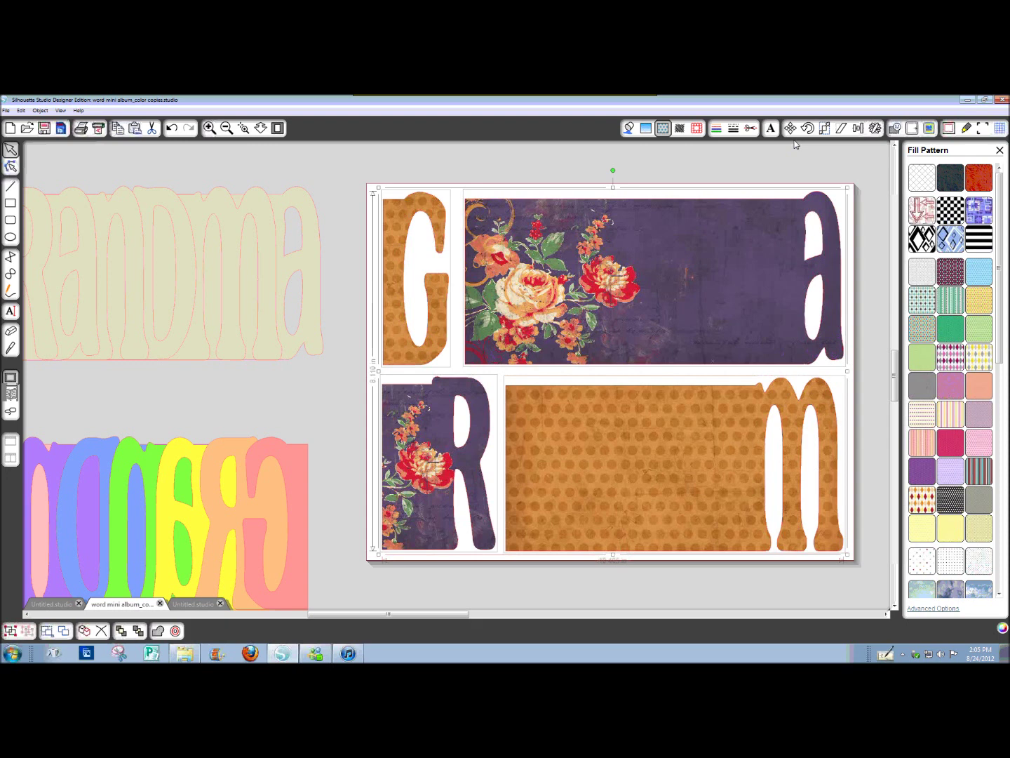
Step: Clear the pattern fill from the G, a, R and m panels and reselect them all
left_click(925, 181)
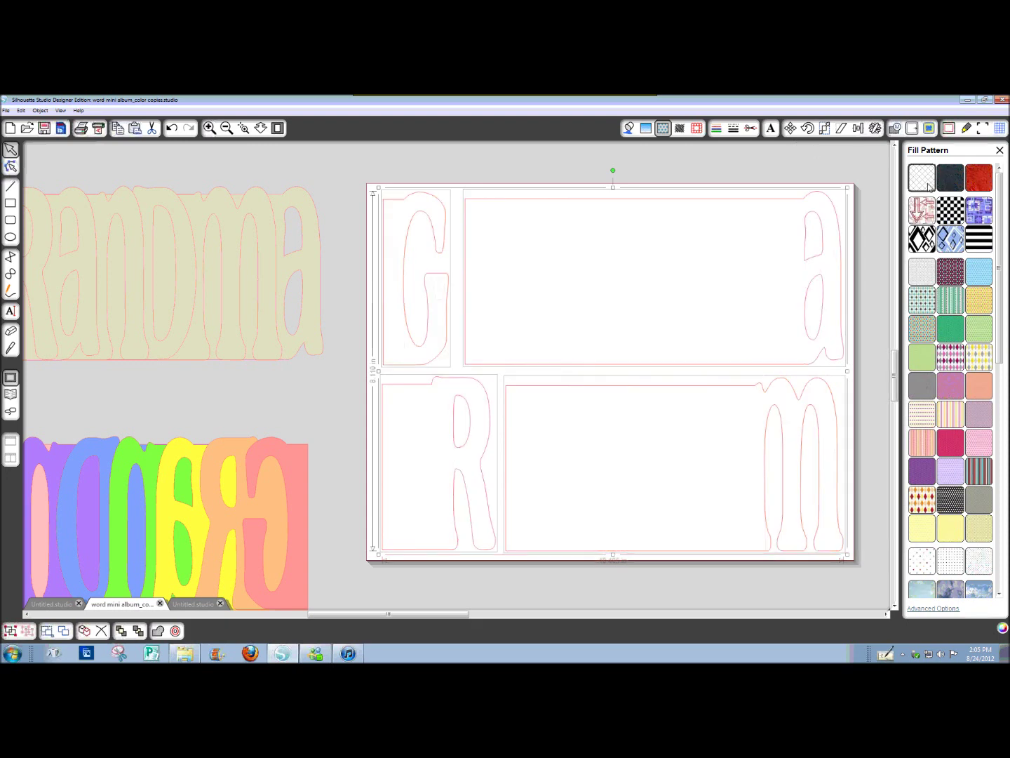
left_click(653, 168)
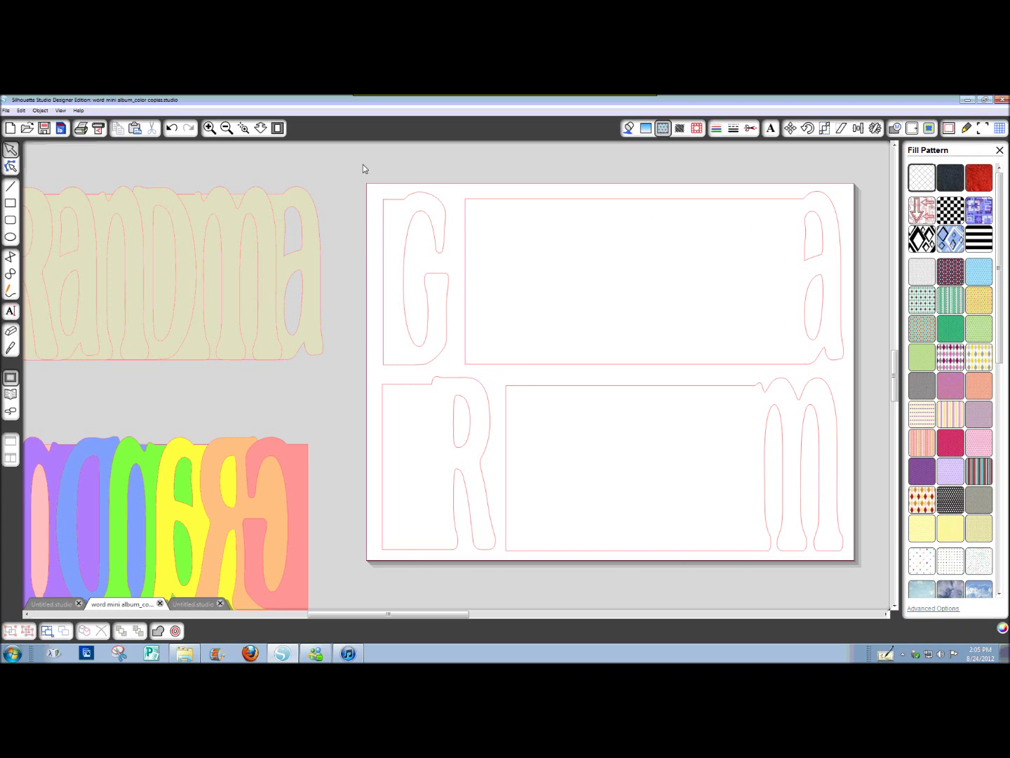
left_click_drag(362, 168, 876, 585)
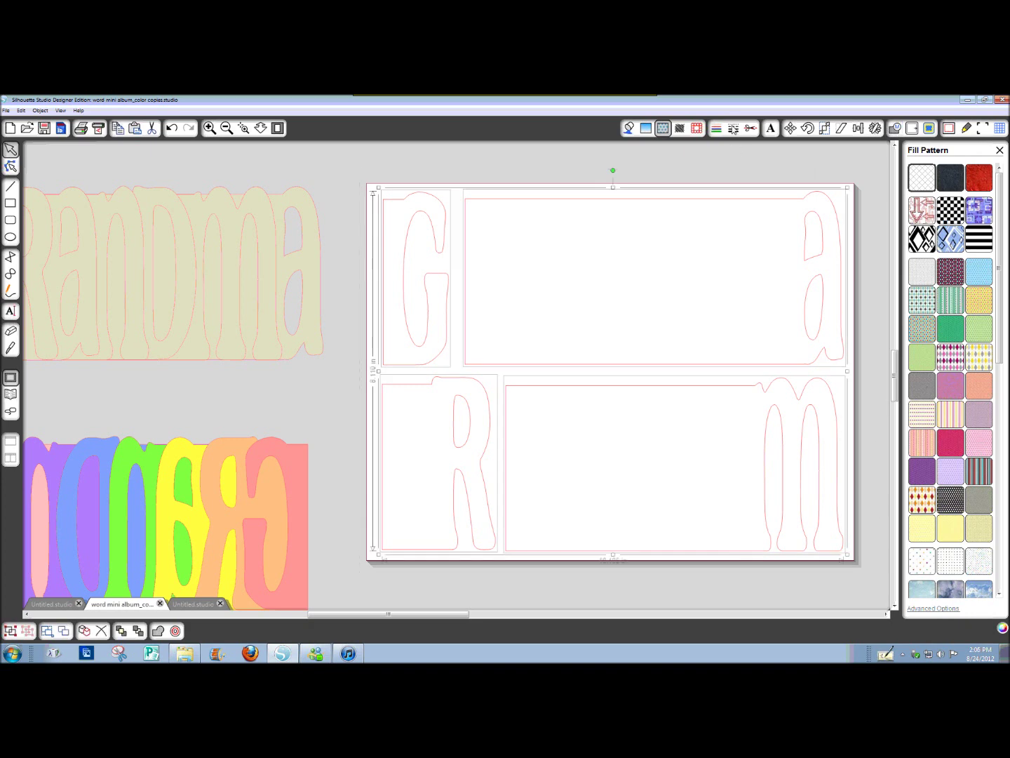
left_click(734, 130)
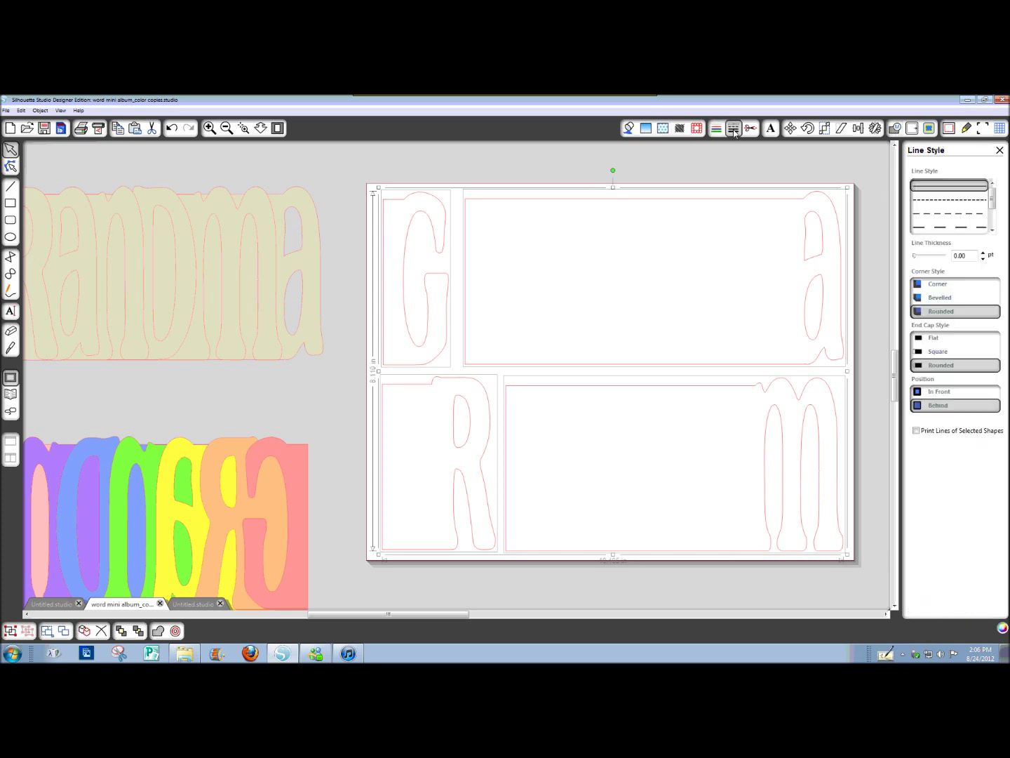
Step: Turn on Print Lines of Selected Shapes and change the outline colour to black
left_click(917, 432)
left_click(716, 128)
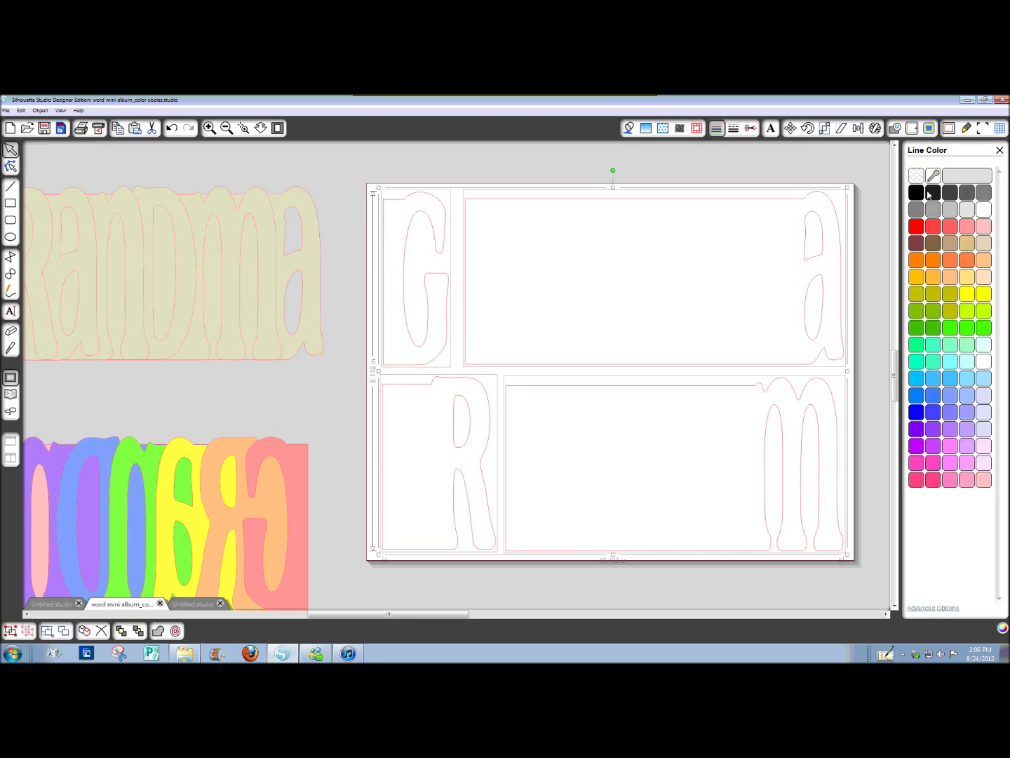
left_click(931, 193)
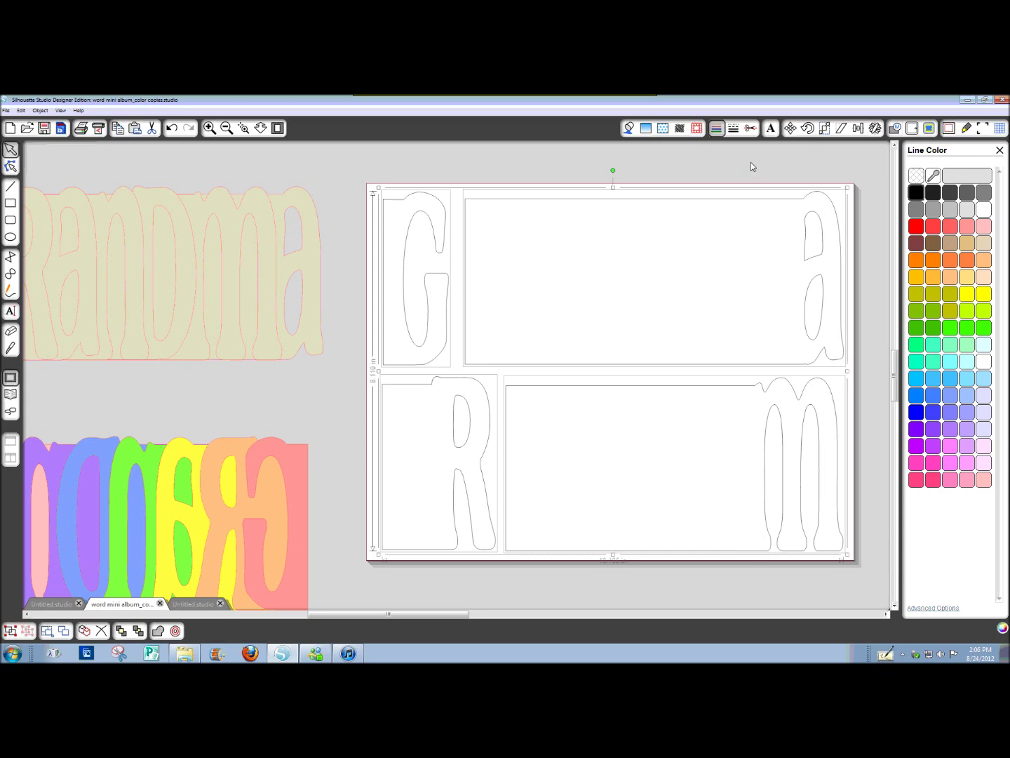
left_click(733, 129)
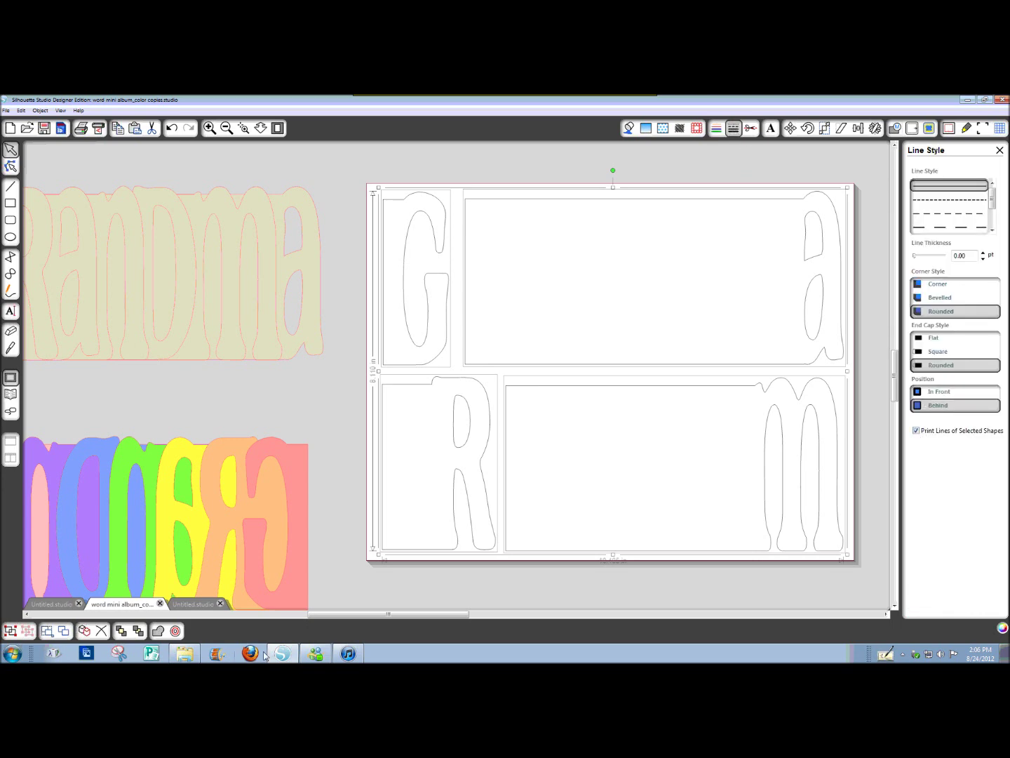
Step: In Untitled.studio, select all the polka-dot letters and set their fill to none
left_click(187, 605)
left_click(188, 605)
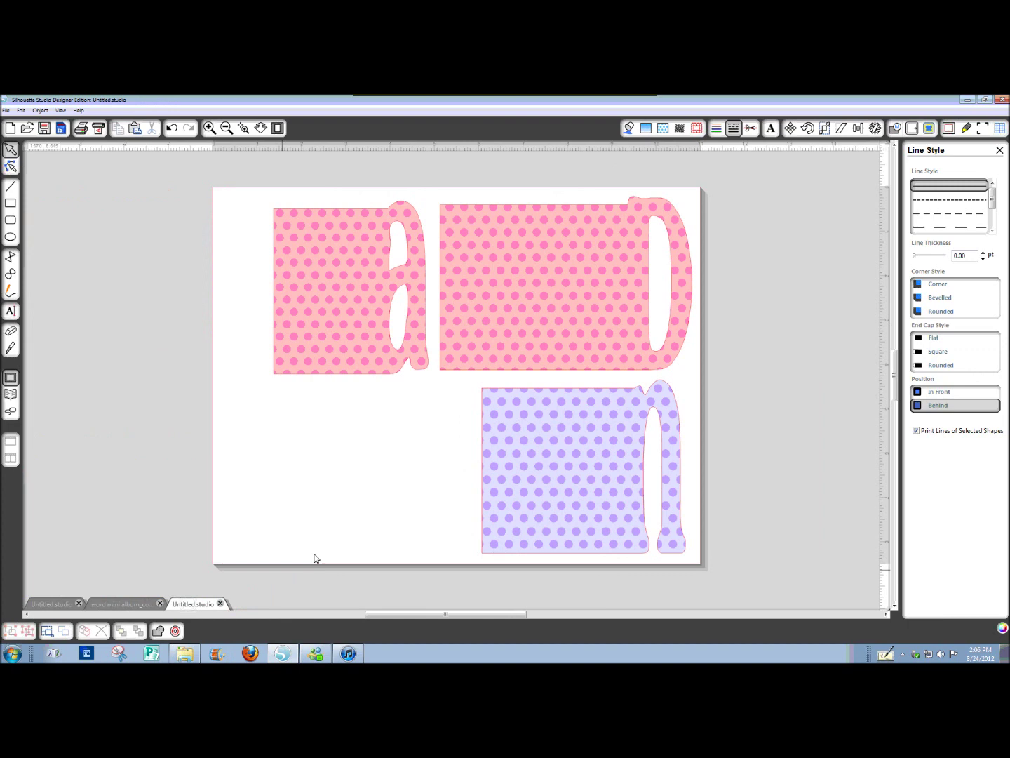
left_click_drag(245, 176, 769, 592)
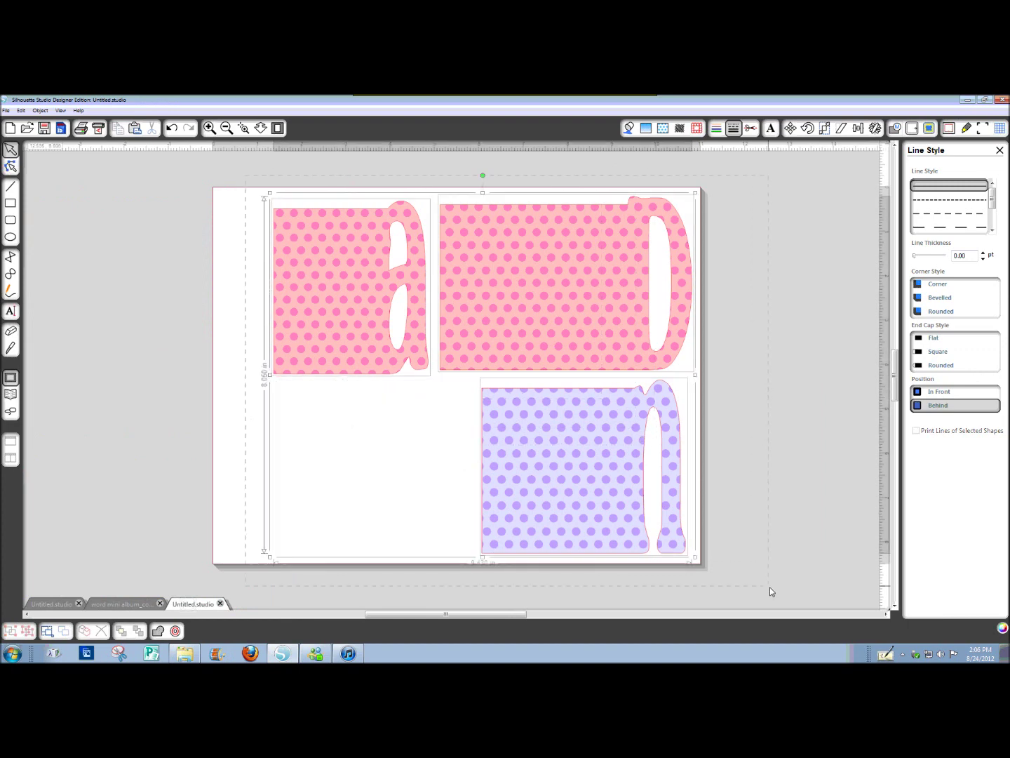
left_click(629, 129)
left_click(916, 176)
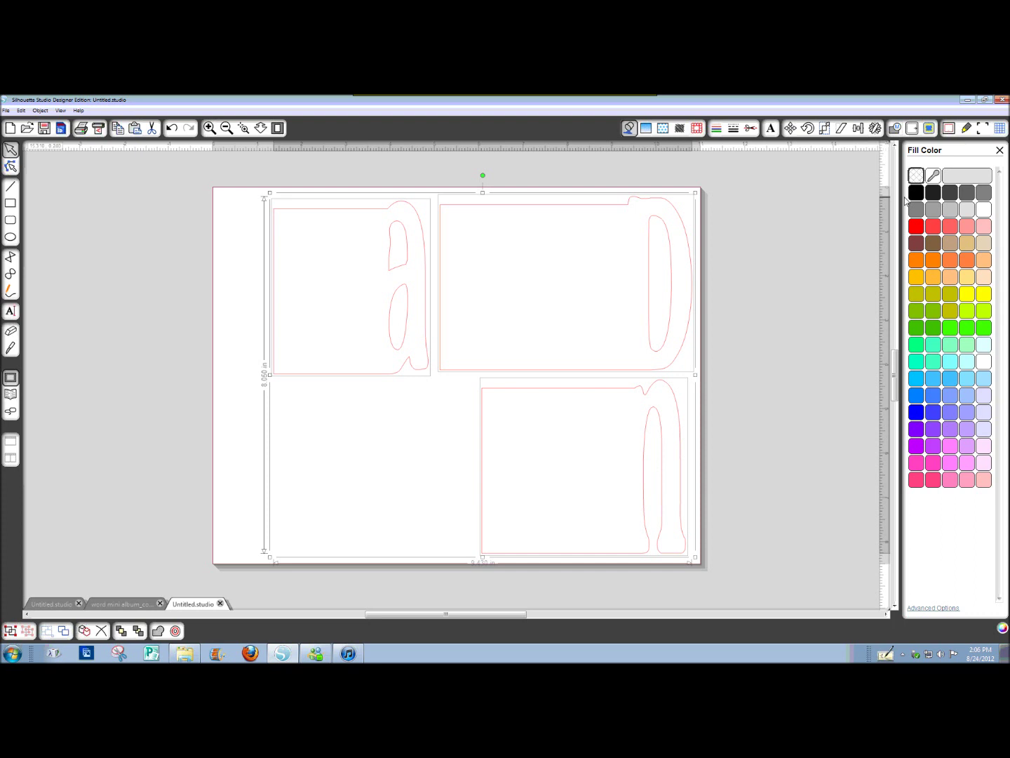
Step: Make the letter outlines black and printable with 0.50 pt thickness
left_click(717, 129)
left_click(917, 193)
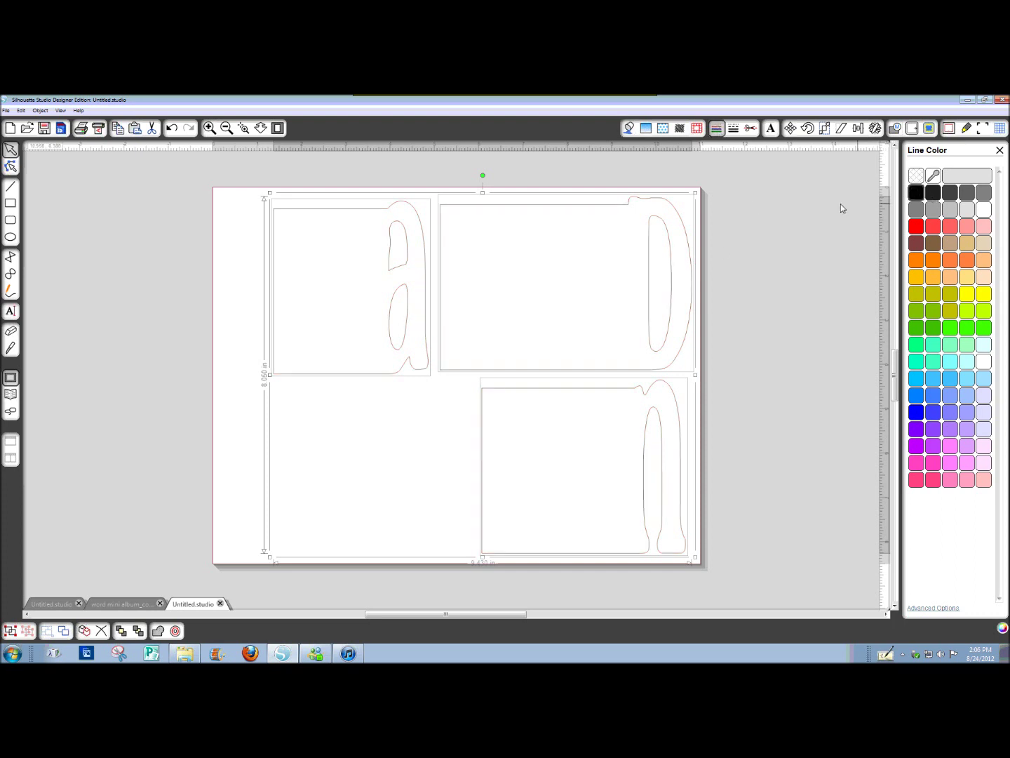
left_click(733, 128)
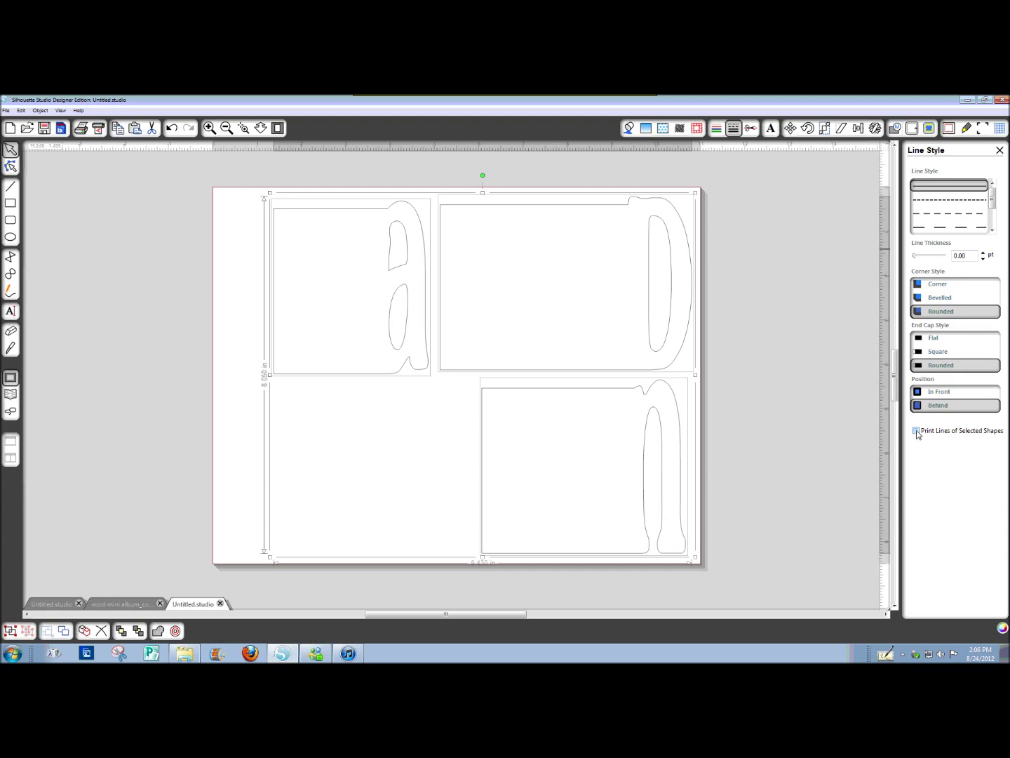
left_click(917, 431)
left_click(915, 257)
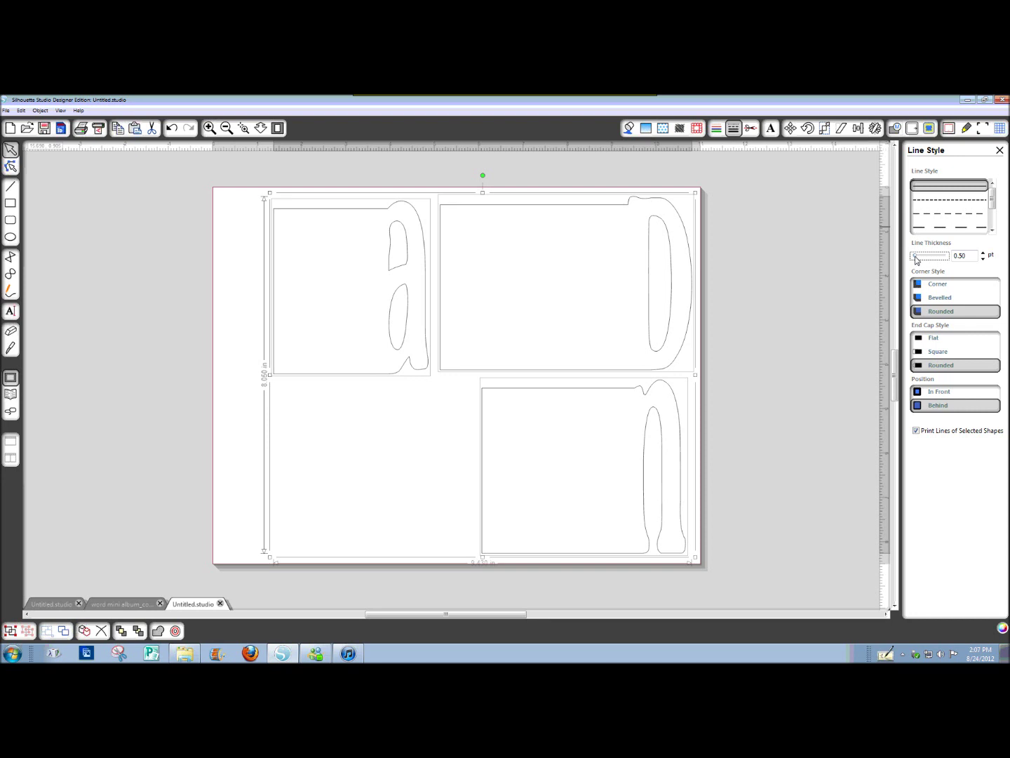
Step: Try much thicker lines, then settle the a, D and n outlines at 0.75 pt
left_click(916, 258)
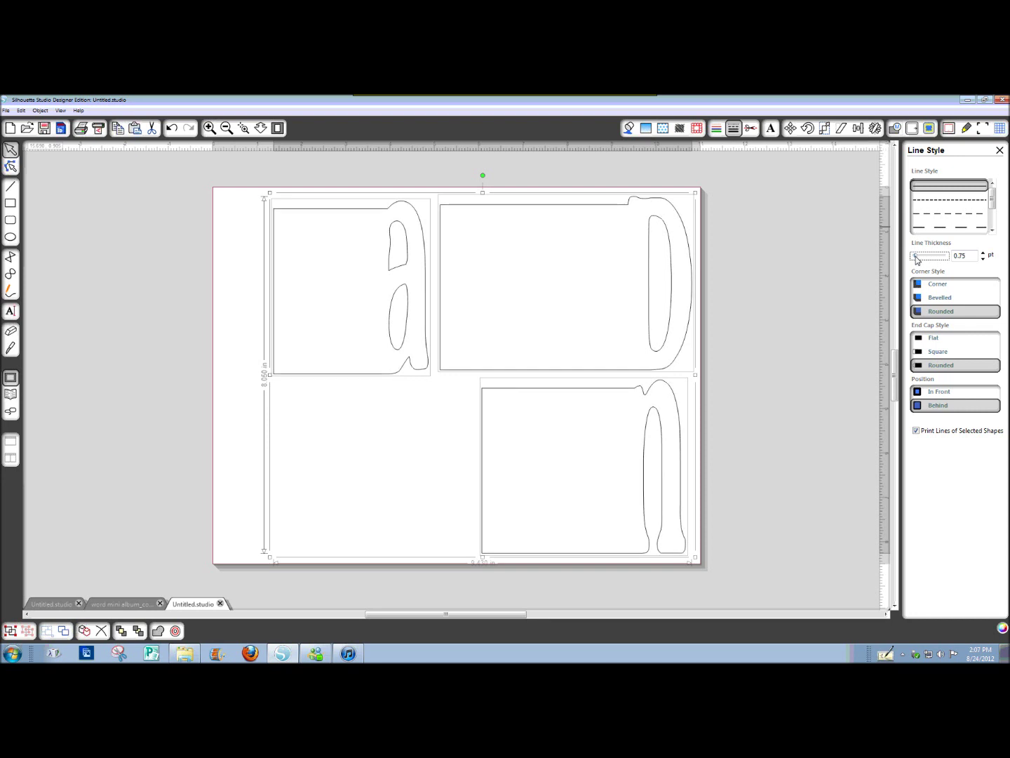
left_click_drag(916, 258, 928, 260)
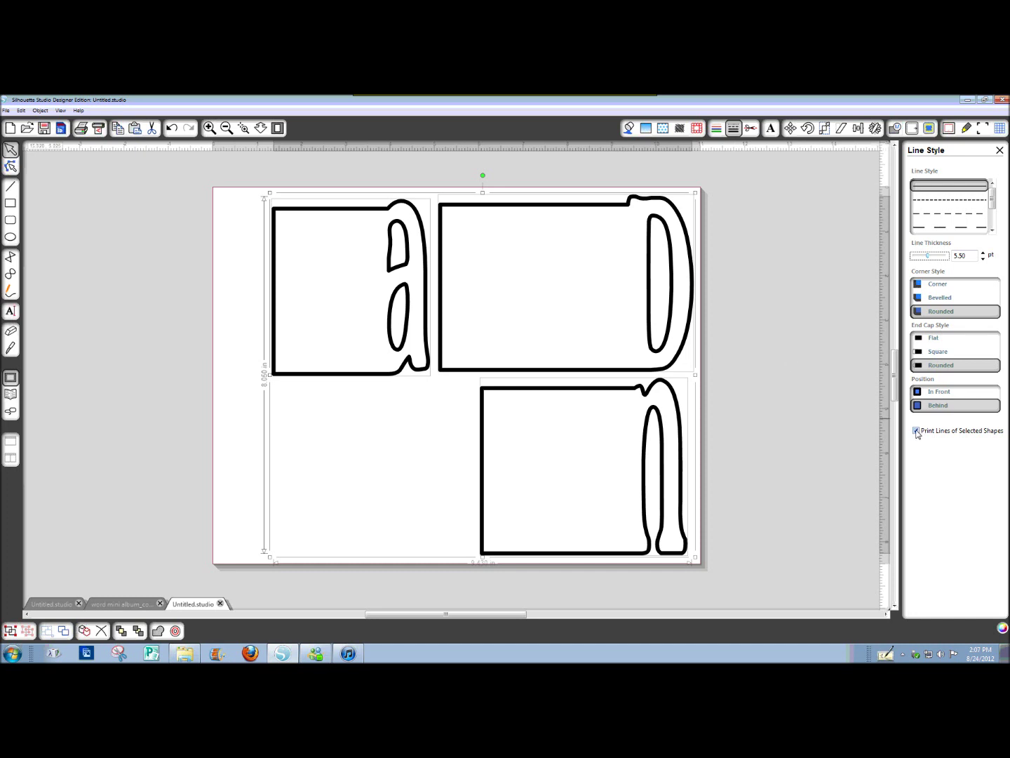
left_click_drag(929, 256, 914, 259)
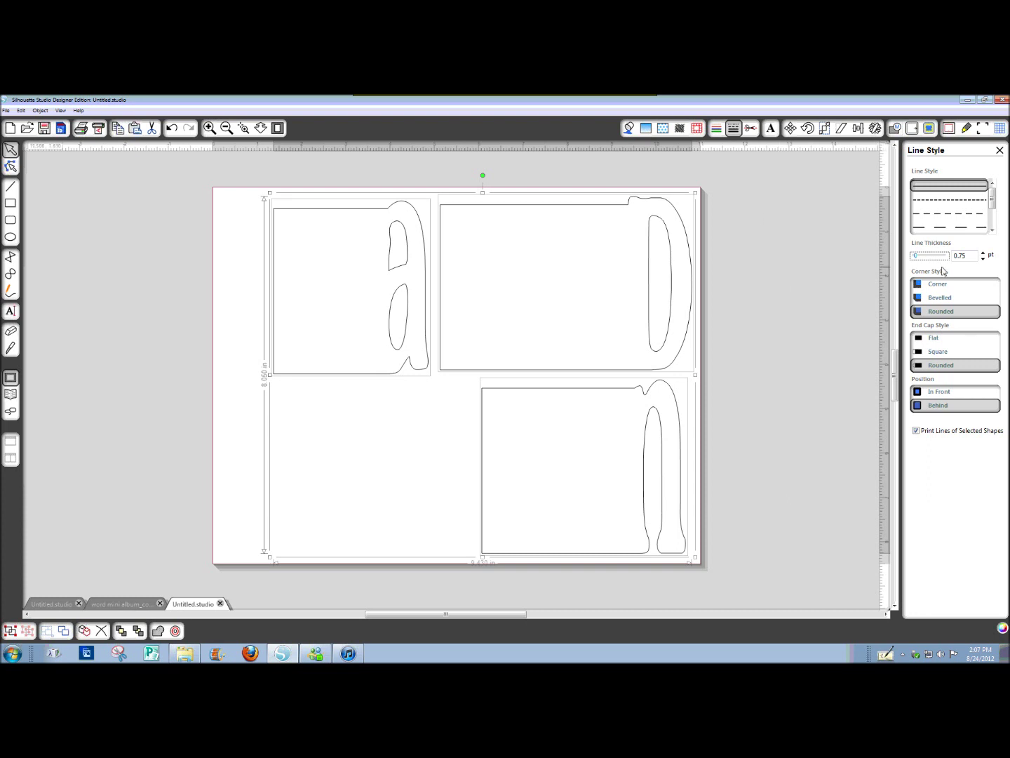
left_click(793, 303)
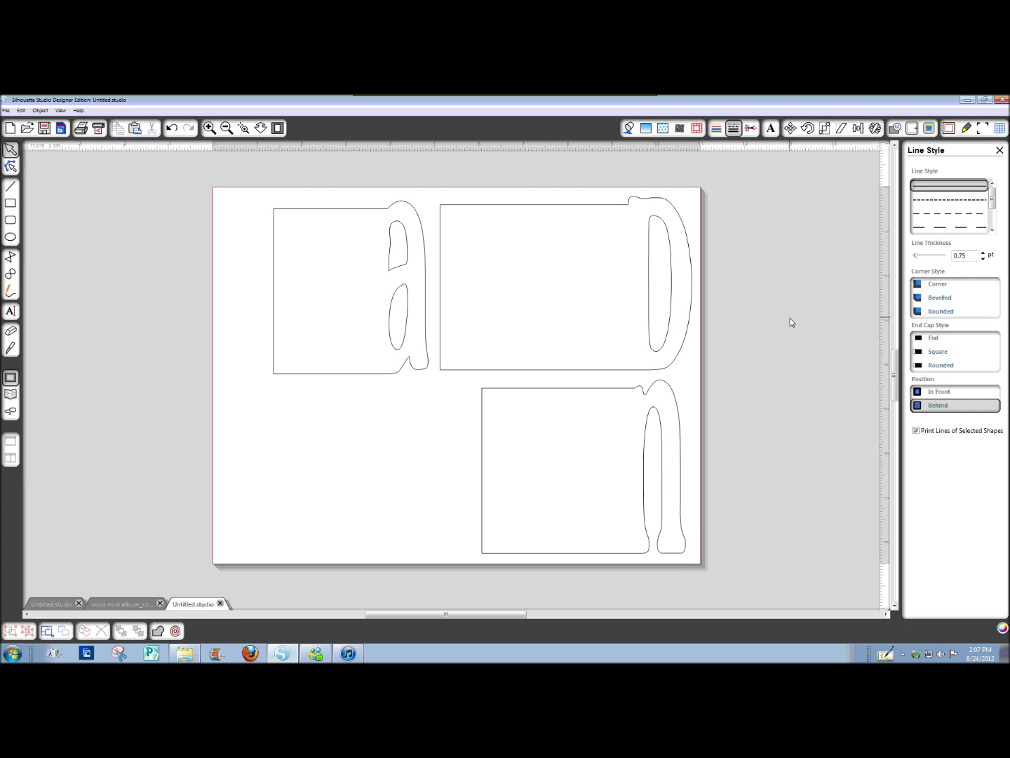
left_click(83, 130)
left_click(210, 199)
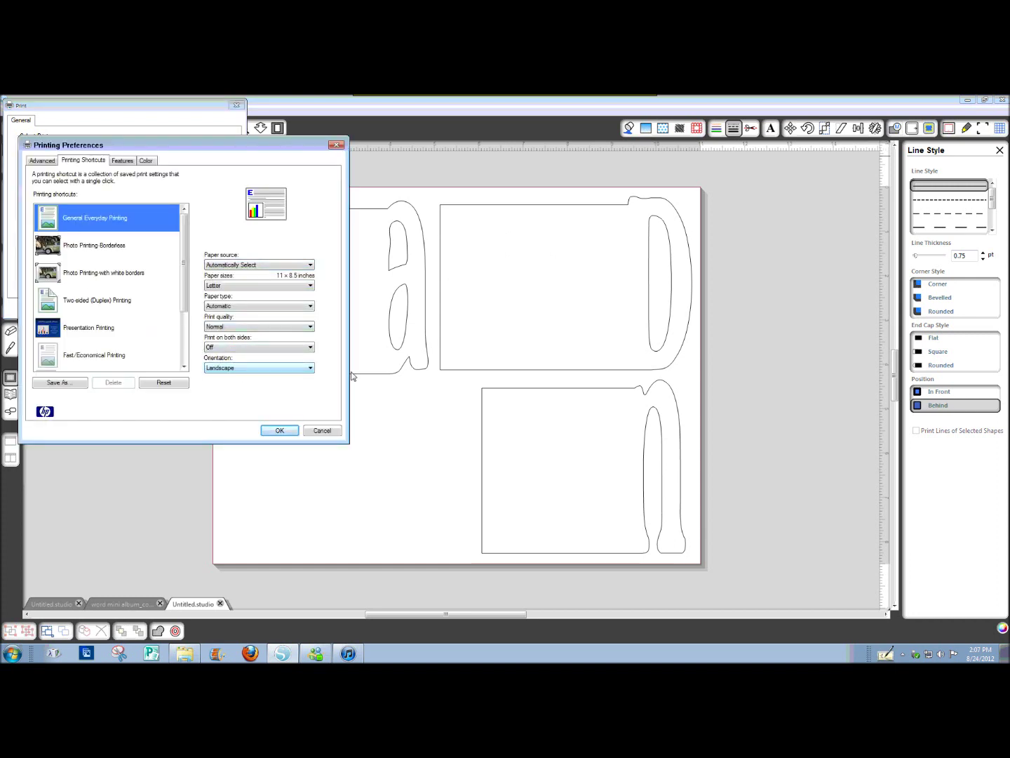
left_click(325, 431)
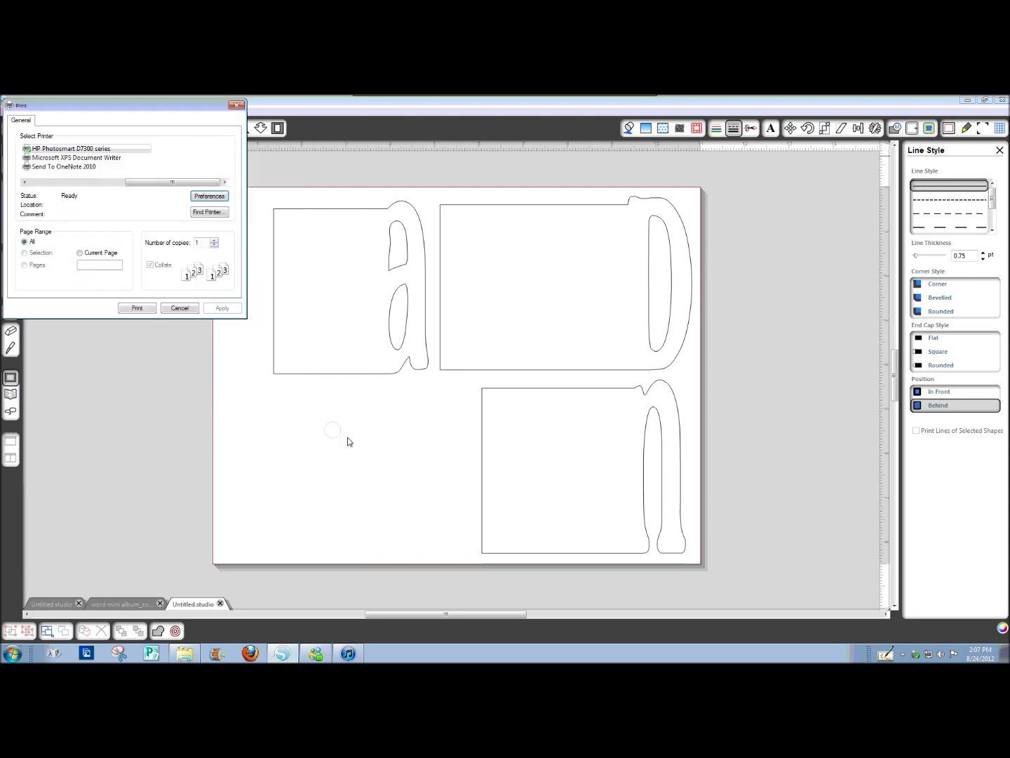
left_click(185, 306)
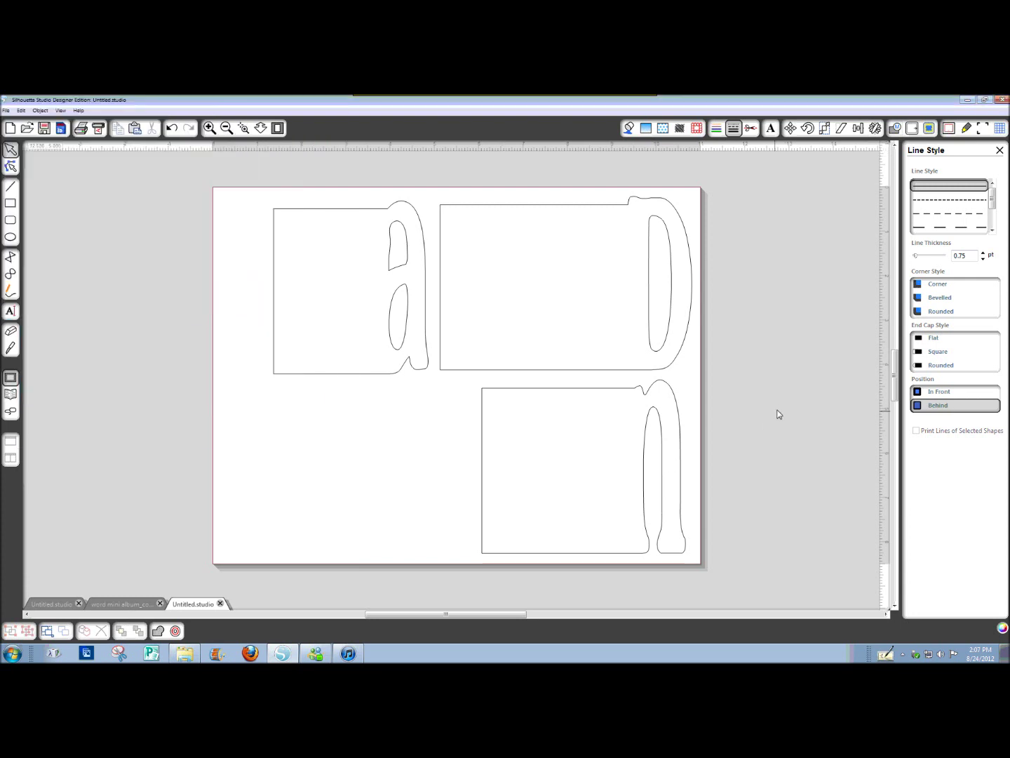